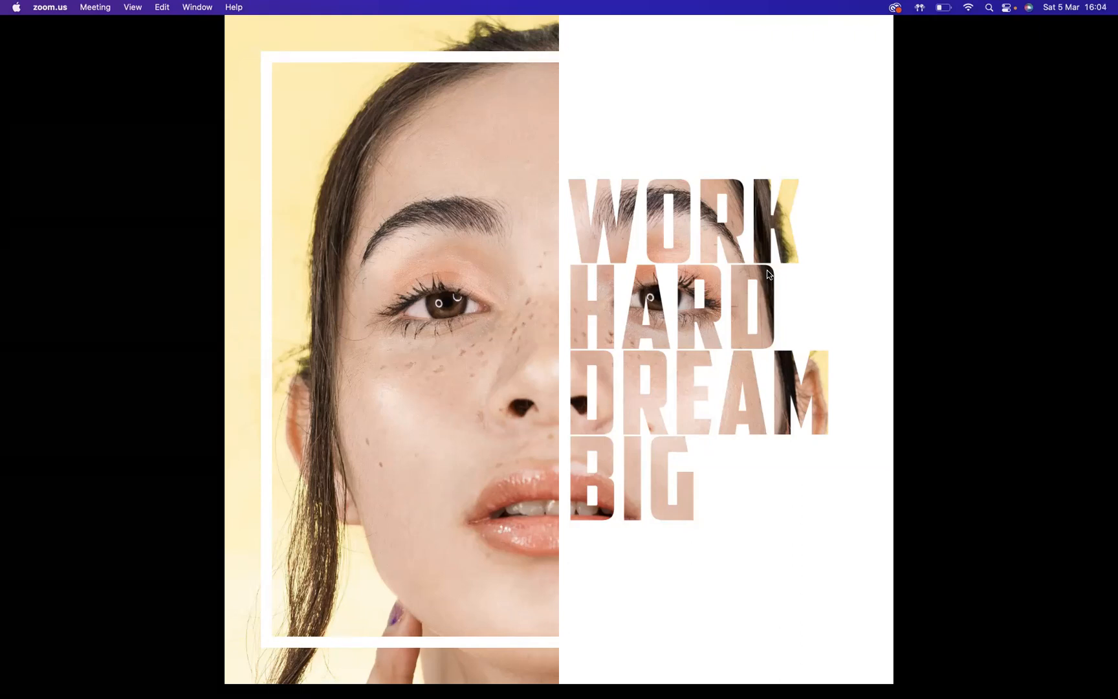
Step: Leave the finished cover design preview, switch to the Untitled-1 document and show its portrait photo layer
click(427, 231)
key(Escape)
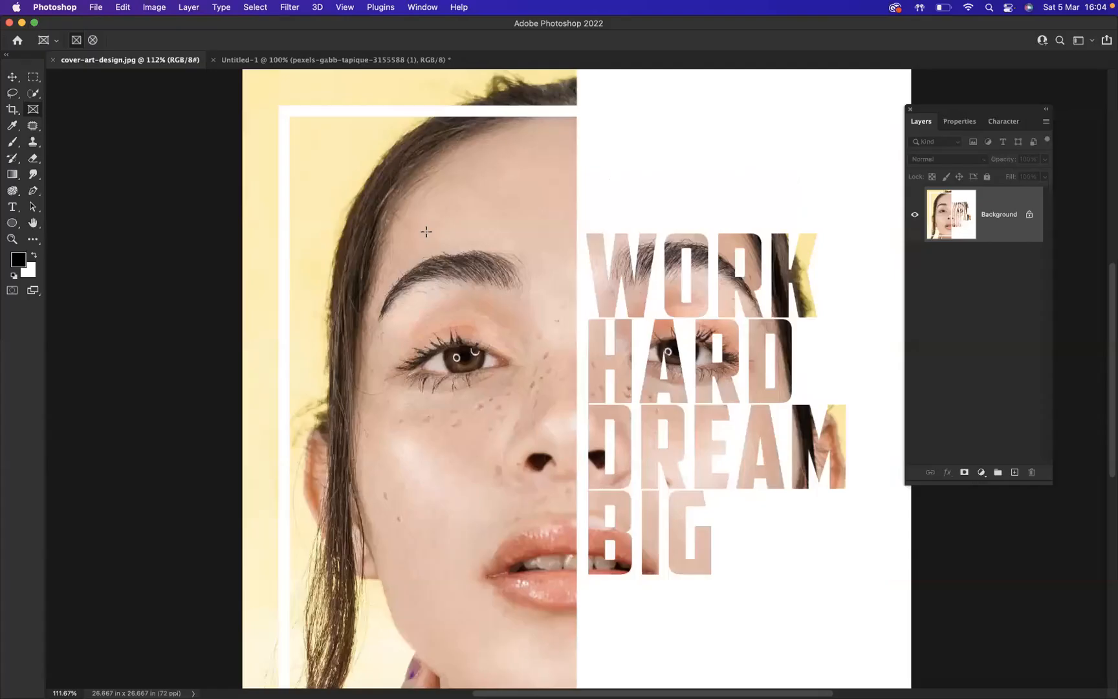
click(301, 60)
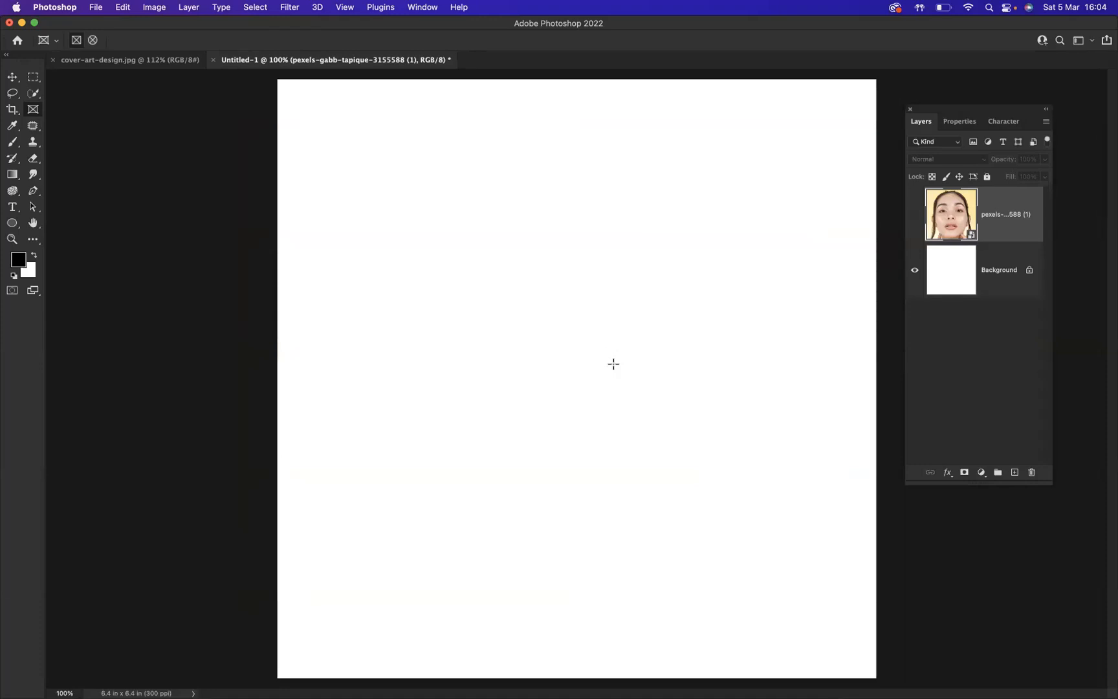
click(915, 220)
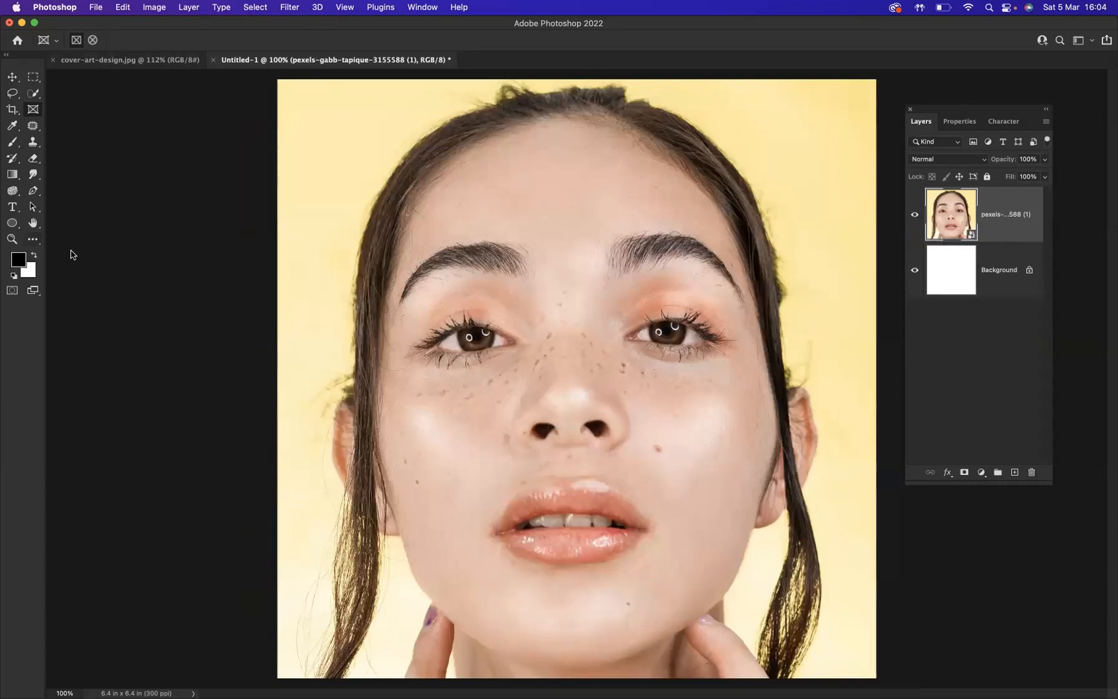
Step: Create a rectangle shape 960 px wide and 1920 px high over the portrait
key(u)
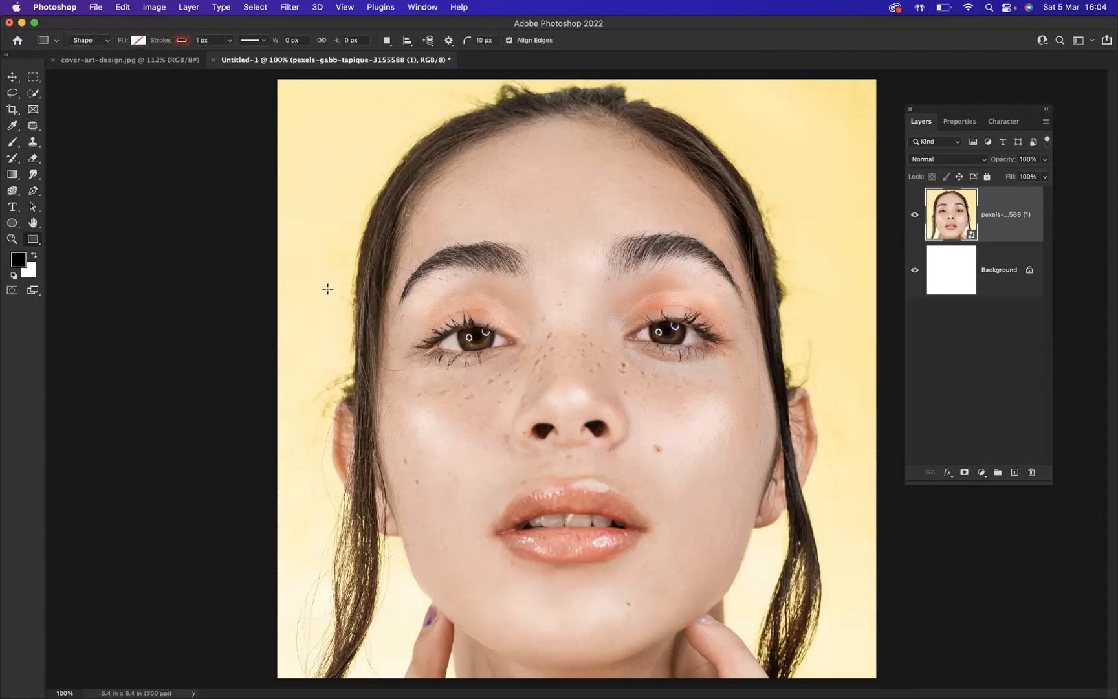
click(416, 308)
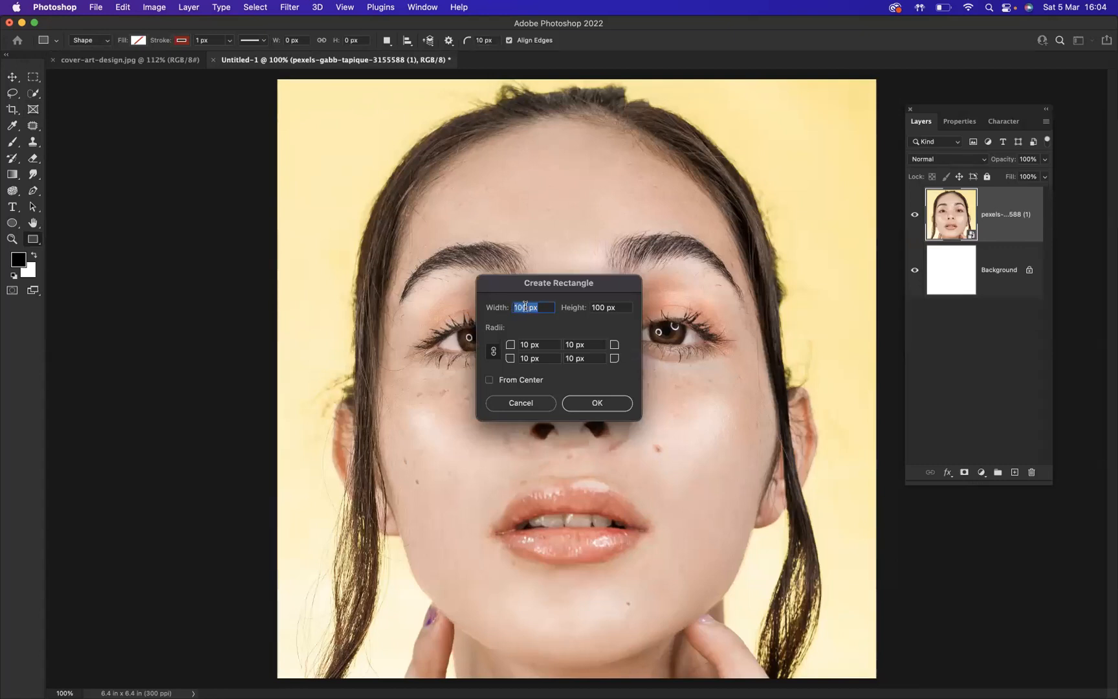
key(BackSpace)
text(960)
double_click(598, 308)
text(1920)
click(590, 404)
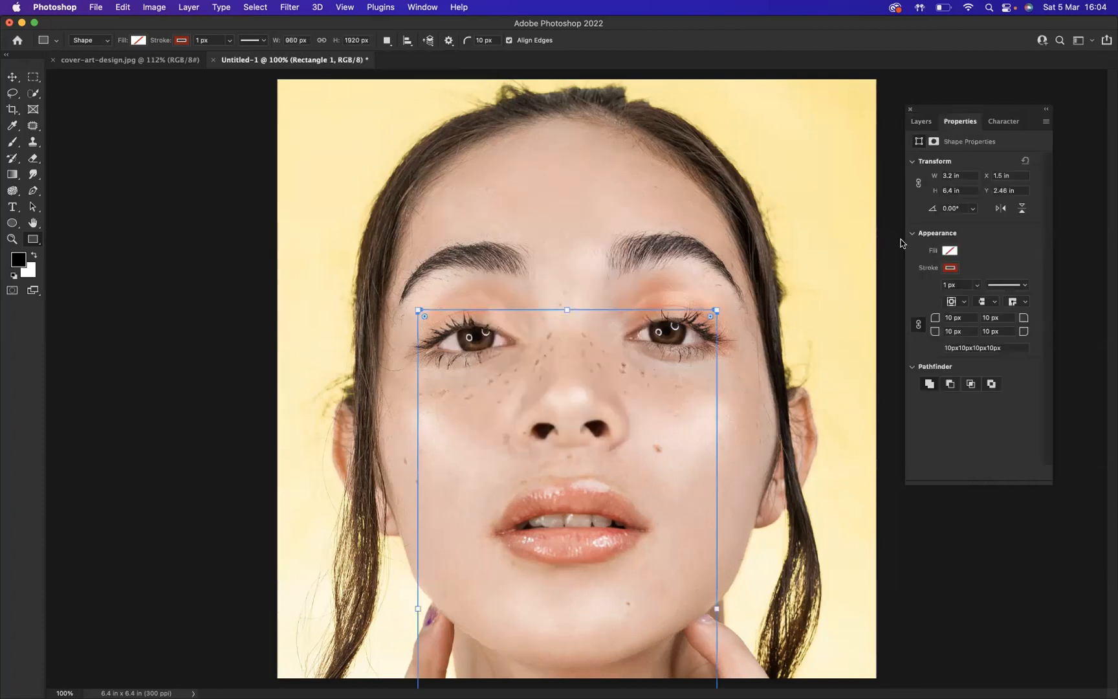
Step: Fill the rectangle with white and reduce its stroke width to 0 px
click(950, 252)
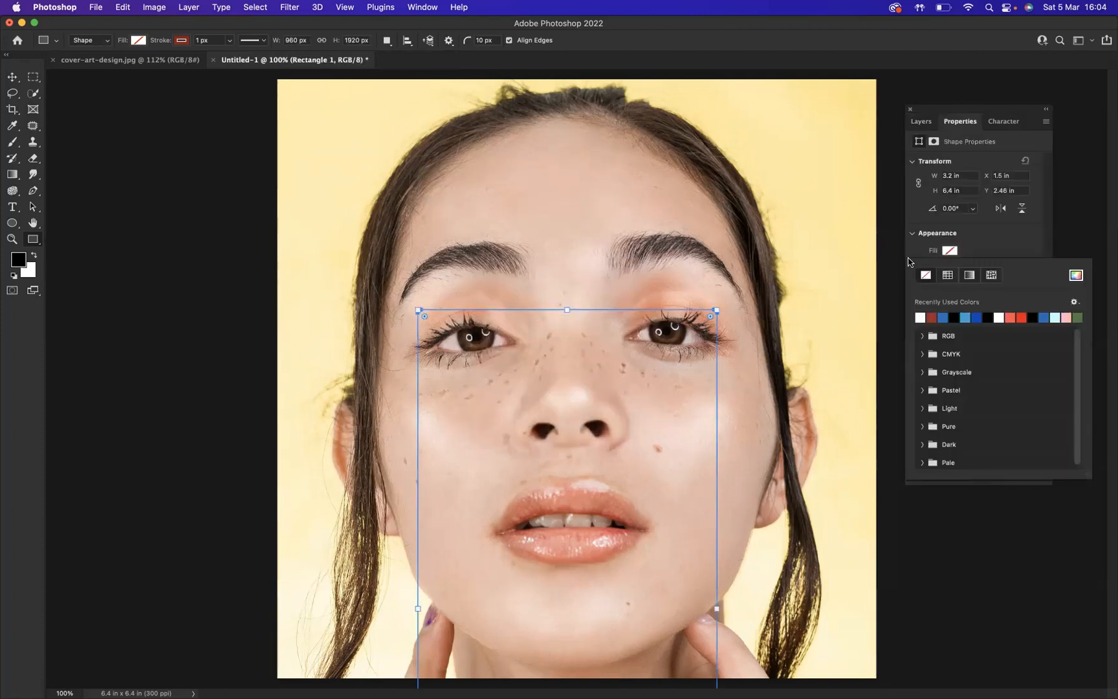
click(920, 317)
click(974, 245)
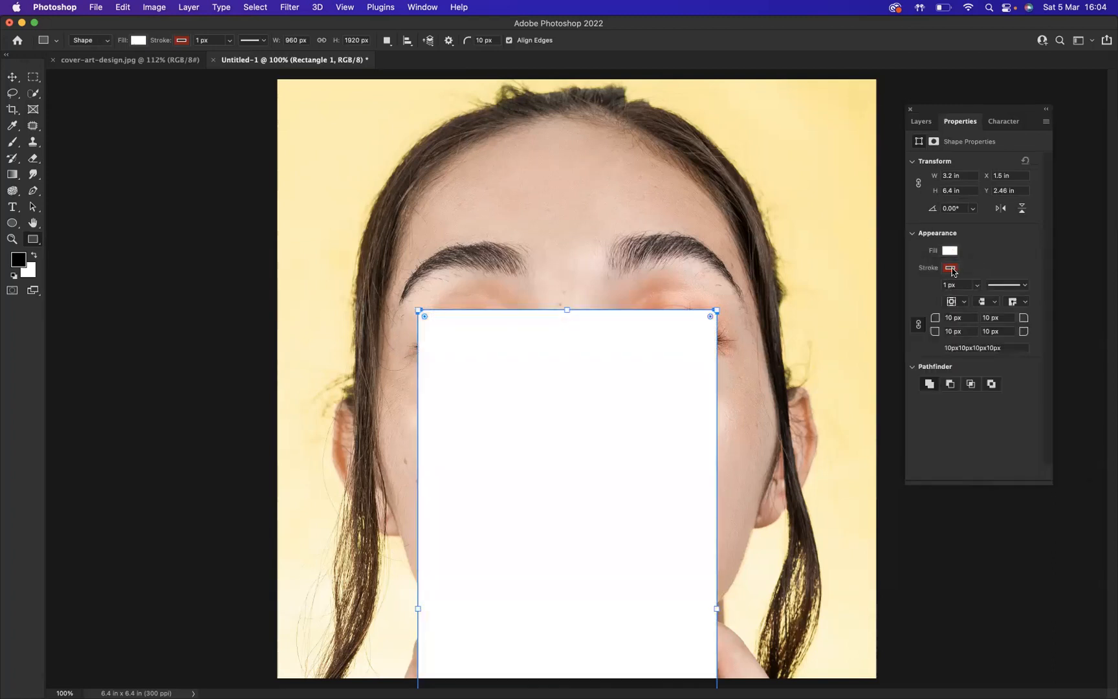
click(951, 268)
click(987, 259)
Step: Move the white rectangle over the right half of the portrait and make its rounded corners square
click(12, 76)
drag(495, 389, 649, 168)
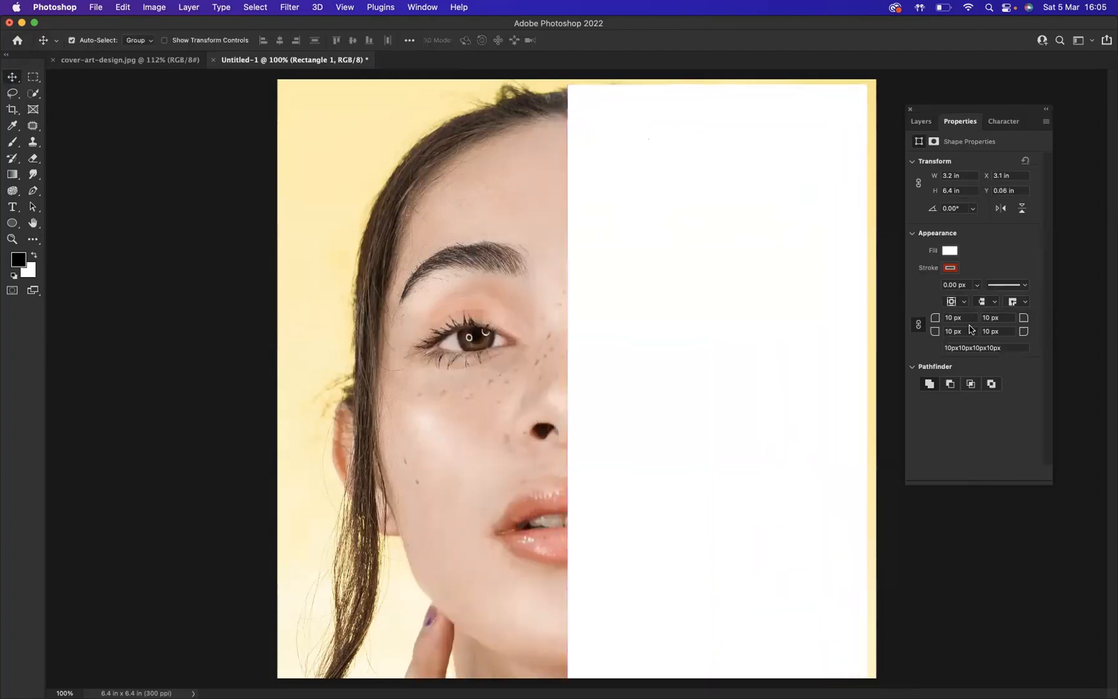
drag(935, 318, 893, 321)
click(920, 122)
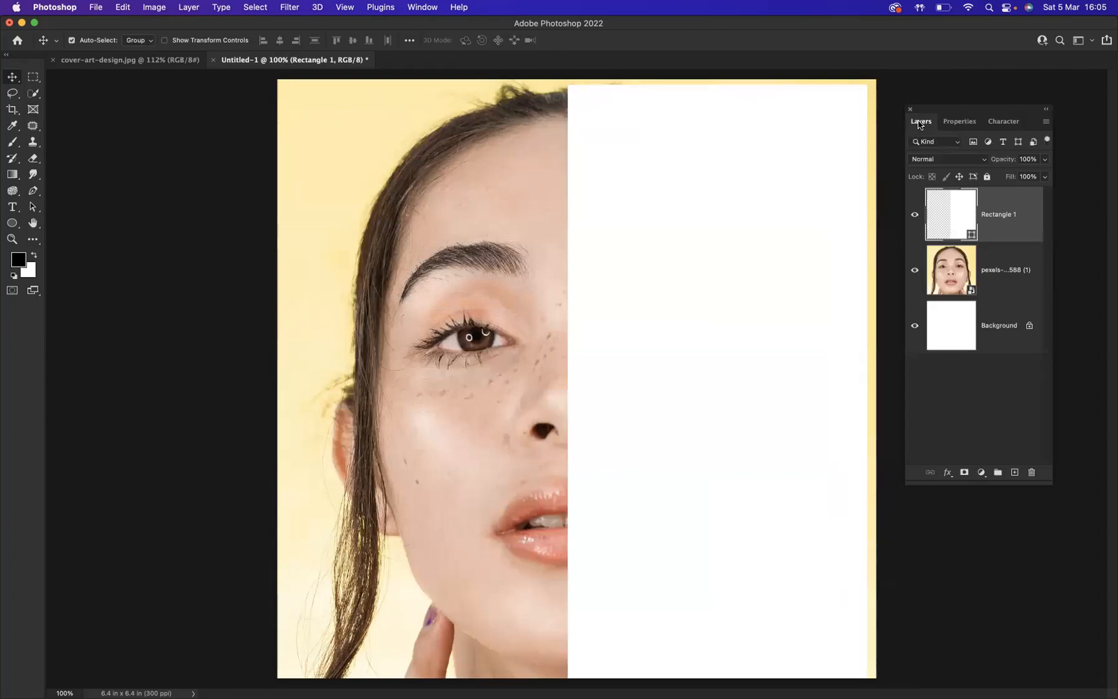
Step: Align the rectangle to the canvas's vertical center and right edge, then clear the selection
key(super+a)
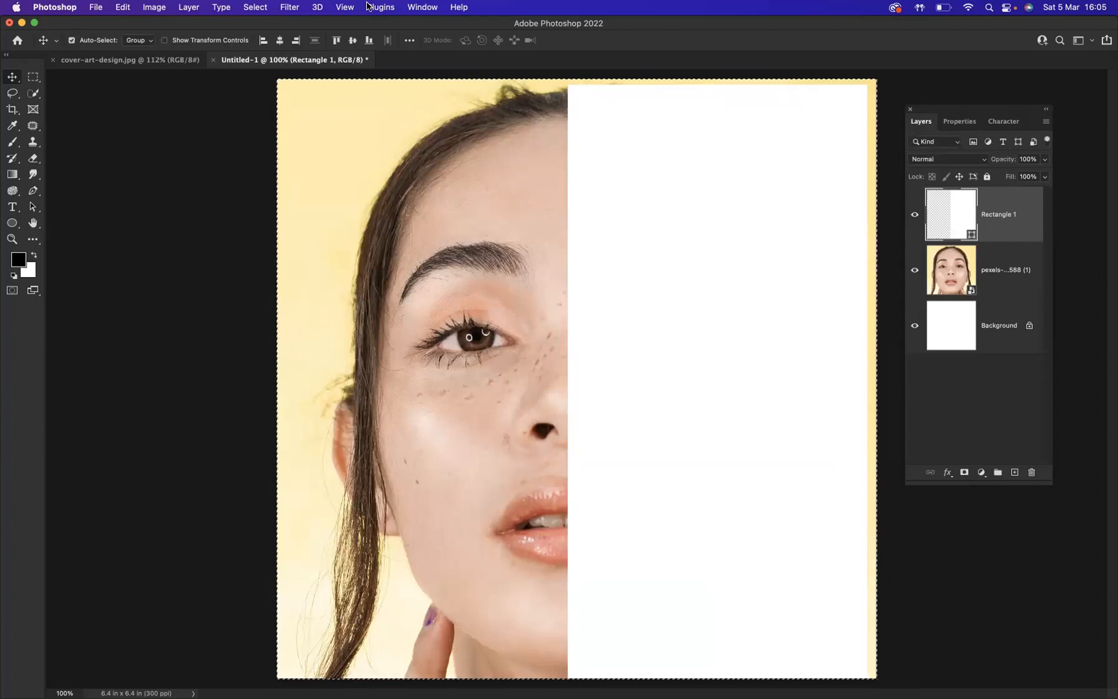
click(353, 41)
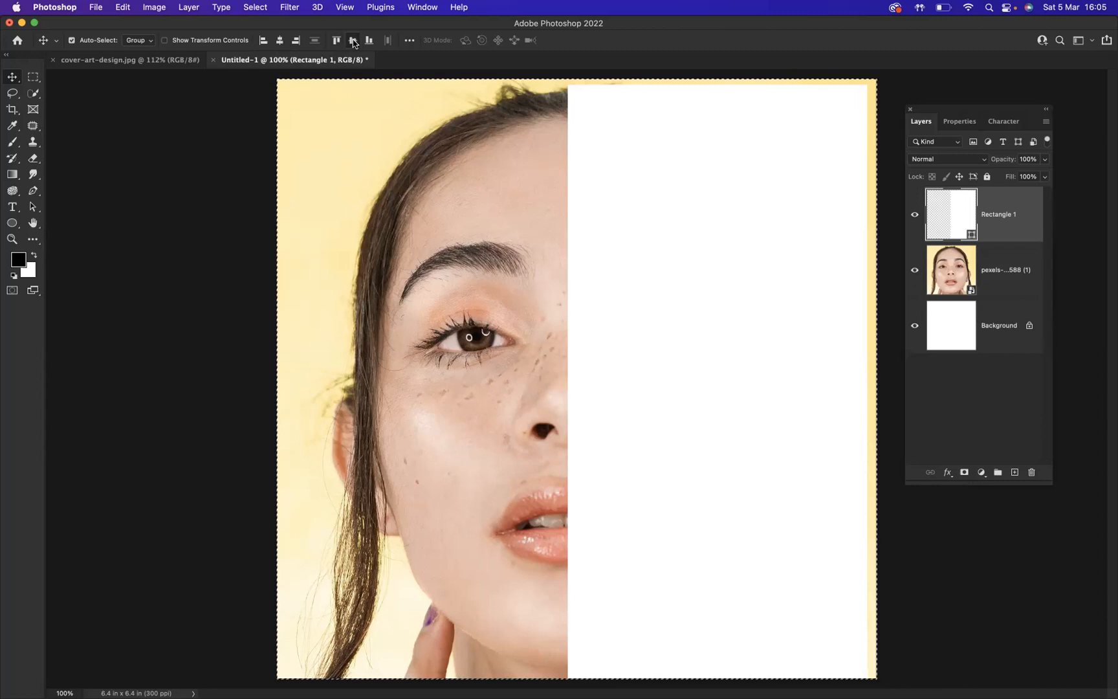
click(297, 40)
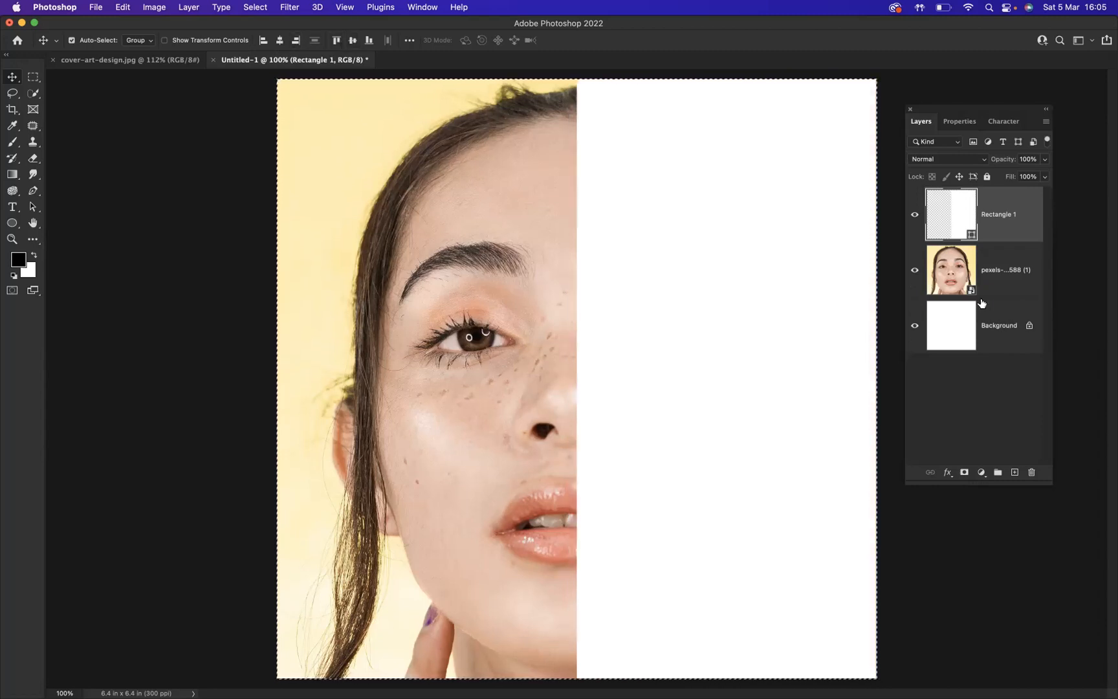
key(super+d)
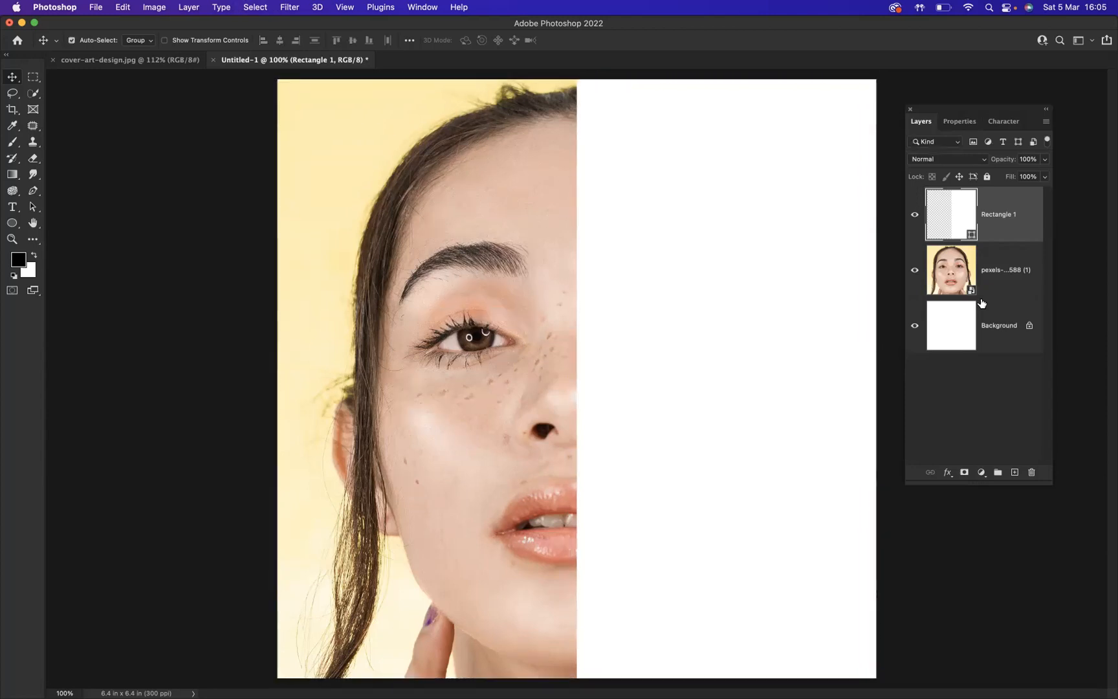
Step: Add the text WORK HARD DREAM BIG on four lines in 80 pt American Captain
click(12, 207)
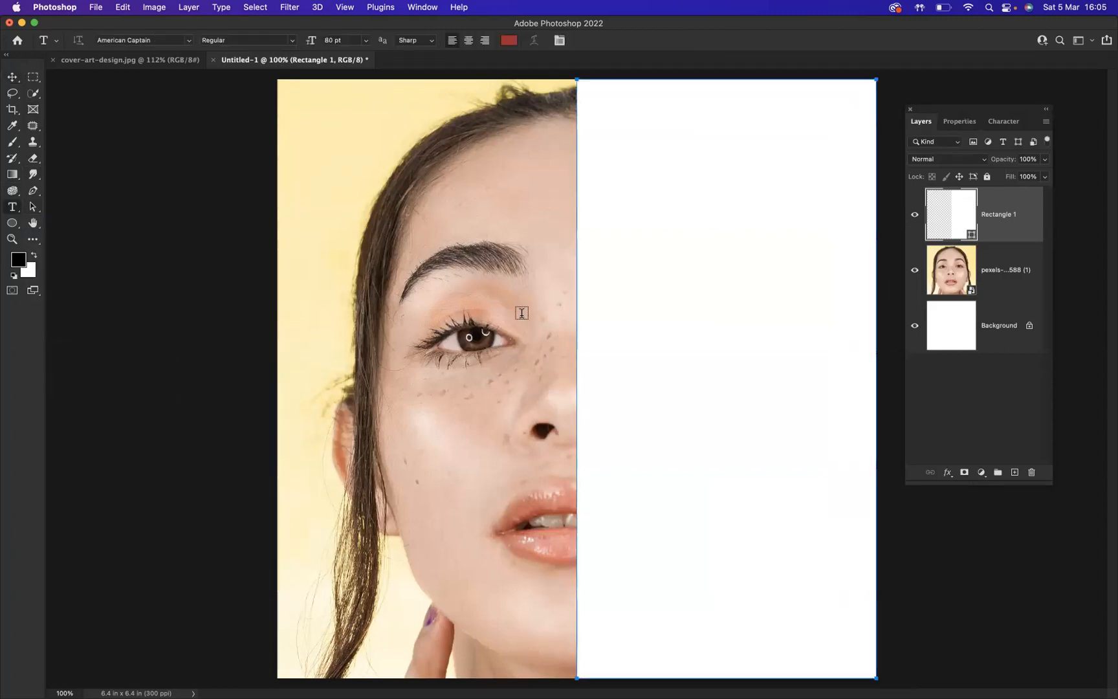
click(421, 275)
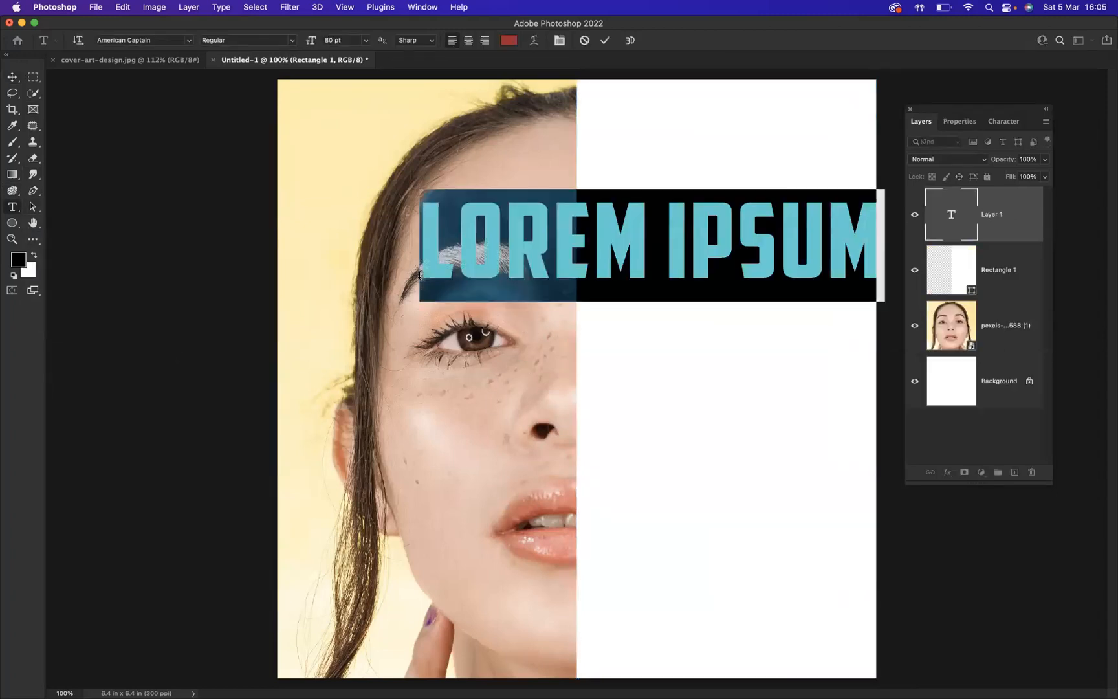
key(BackSpace)
text(WOR)
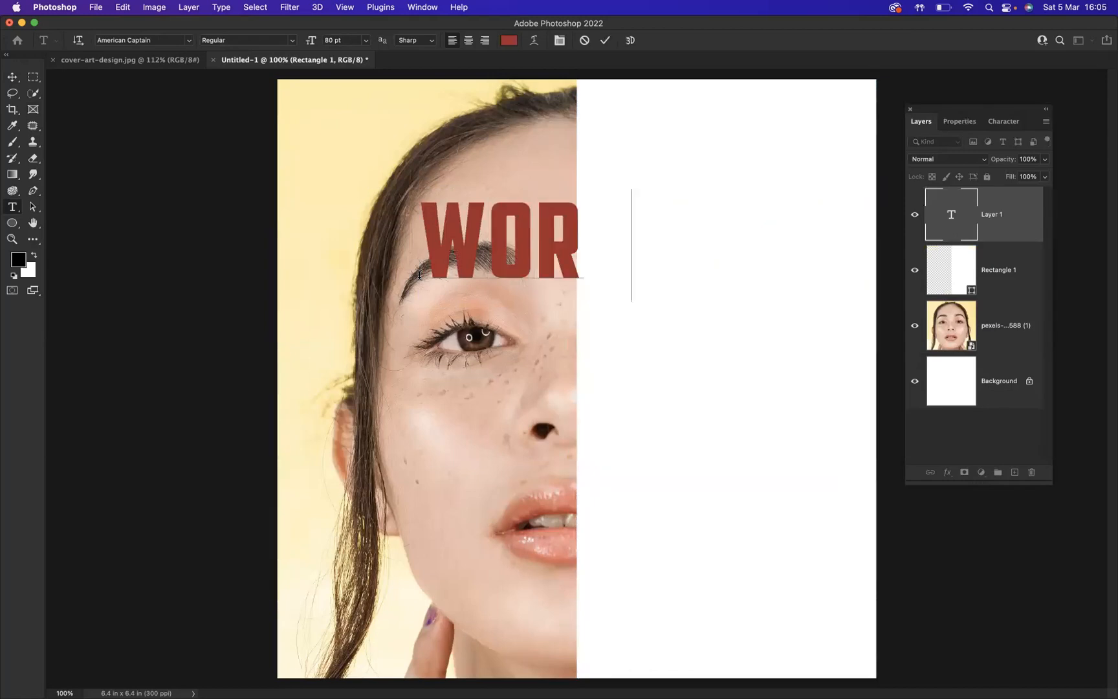
text(K)
key(Return)
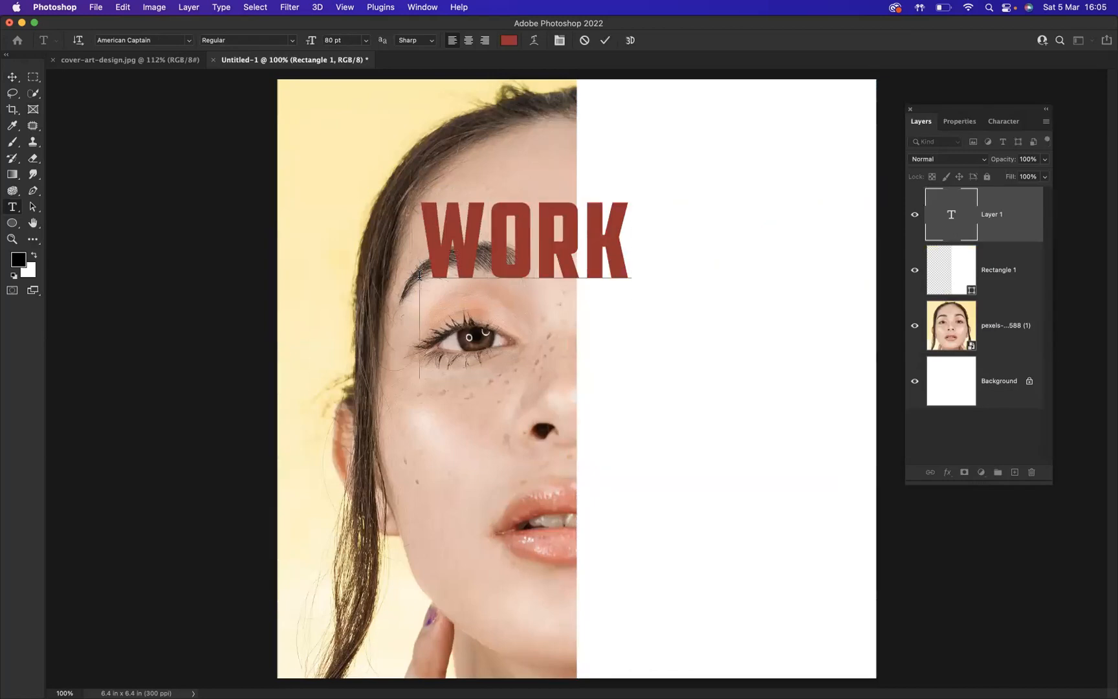
text(HARD )
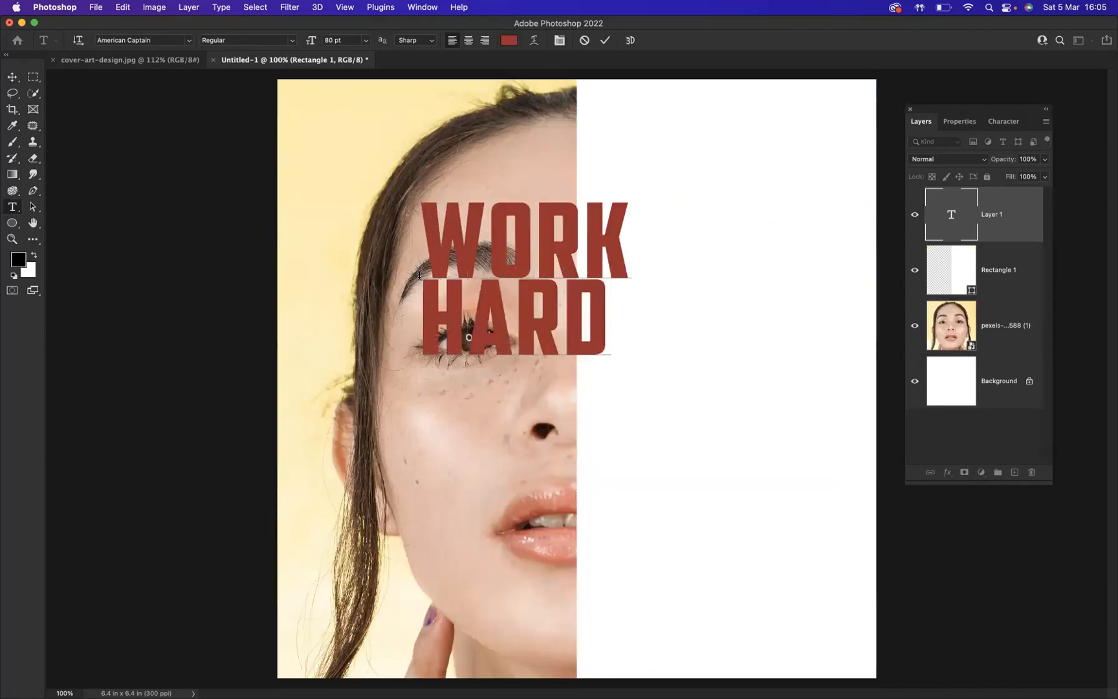
text(DRA)
key(BackSpace)
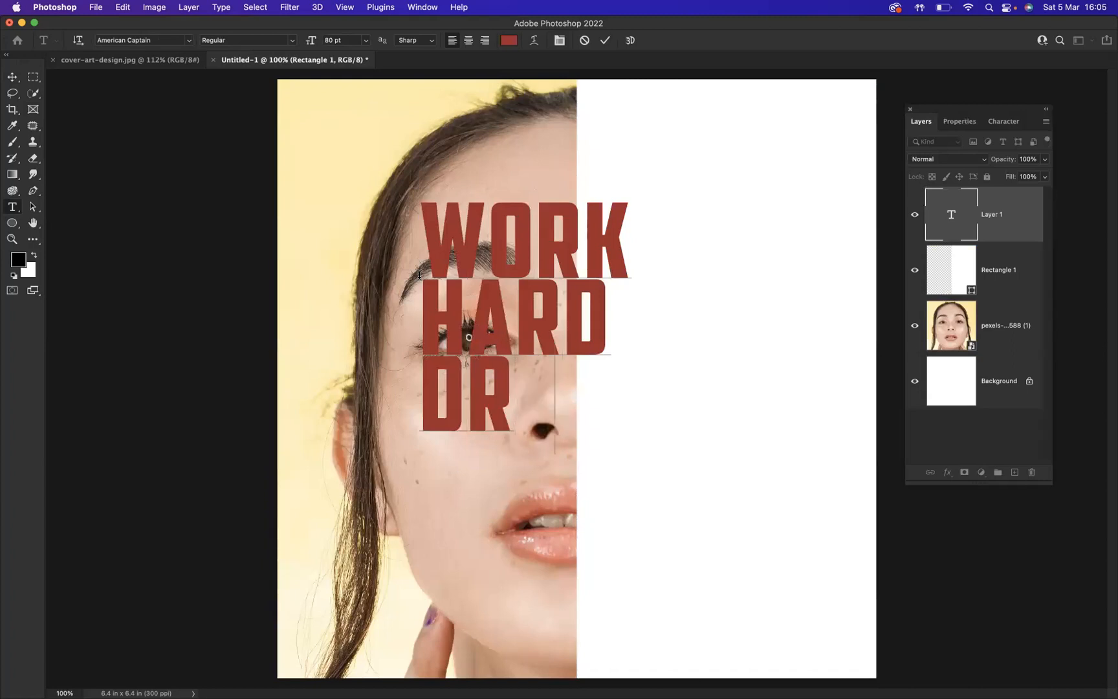
text(EAM)
key(Return)
text(BIG)
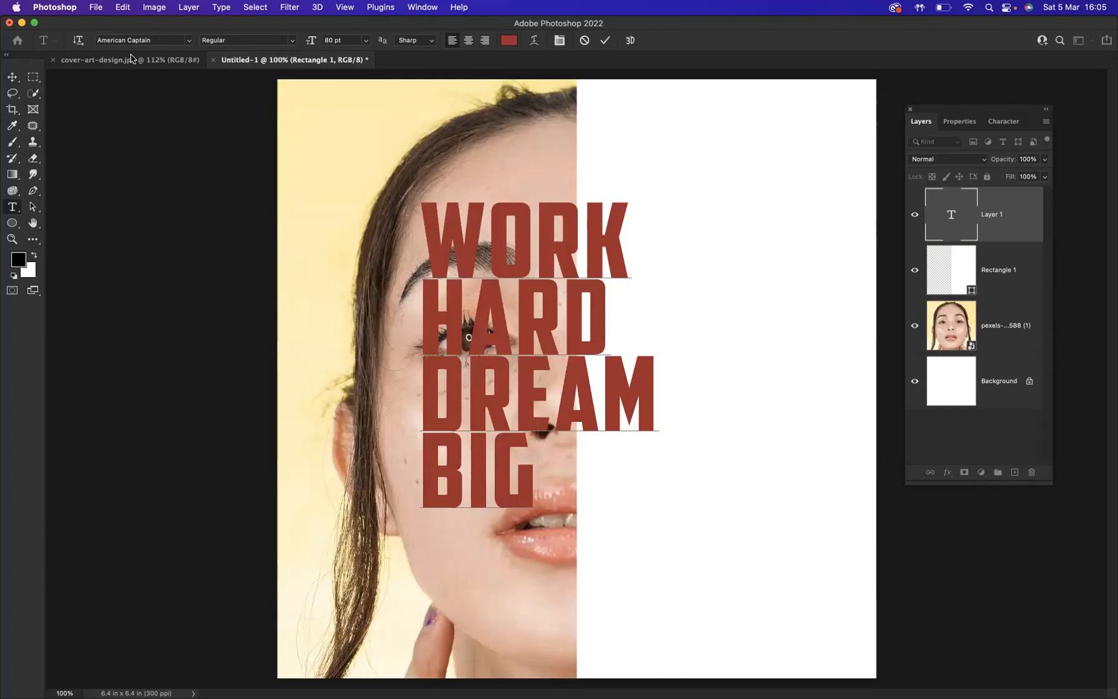
Step: Move the four-line text onto the white rectangle, near its left edge, and check its character settings
click(13, 78)
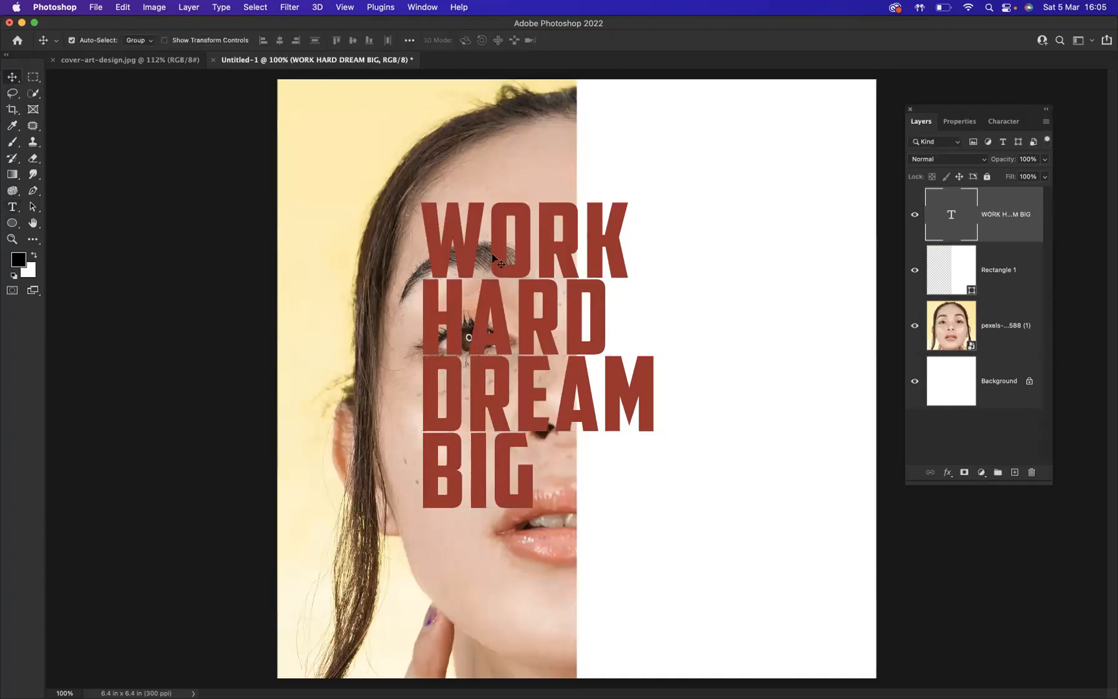
drag(508, 260, 676, 260)
click(1002, 122)
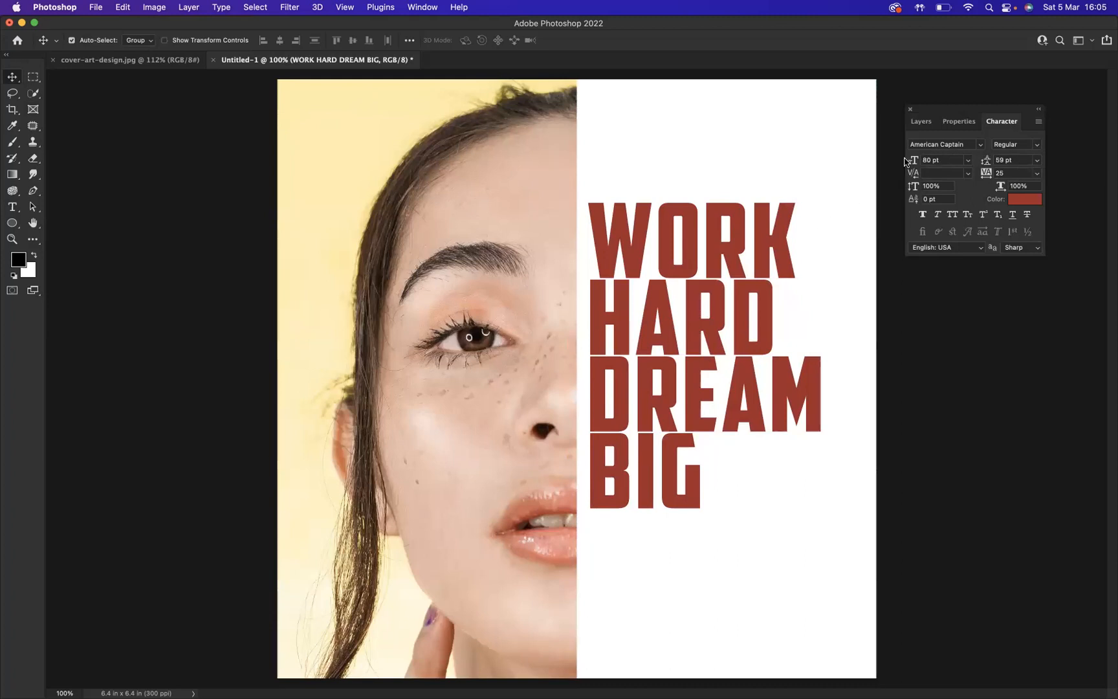
click(921, 122)
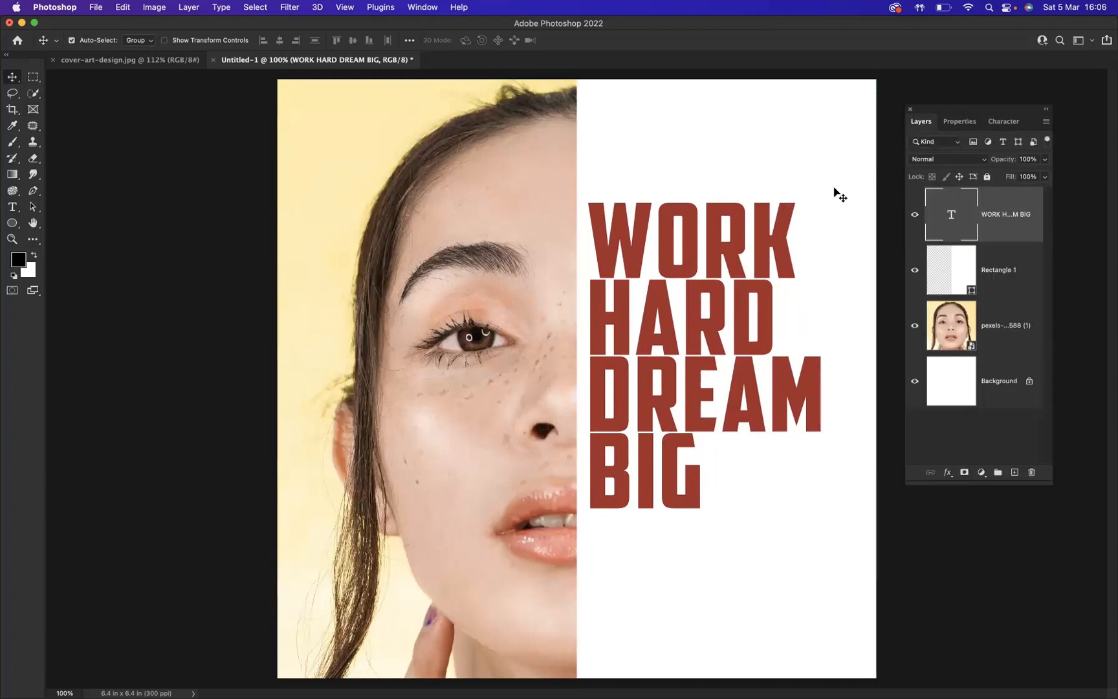
drag(708, 257, 710, 263)
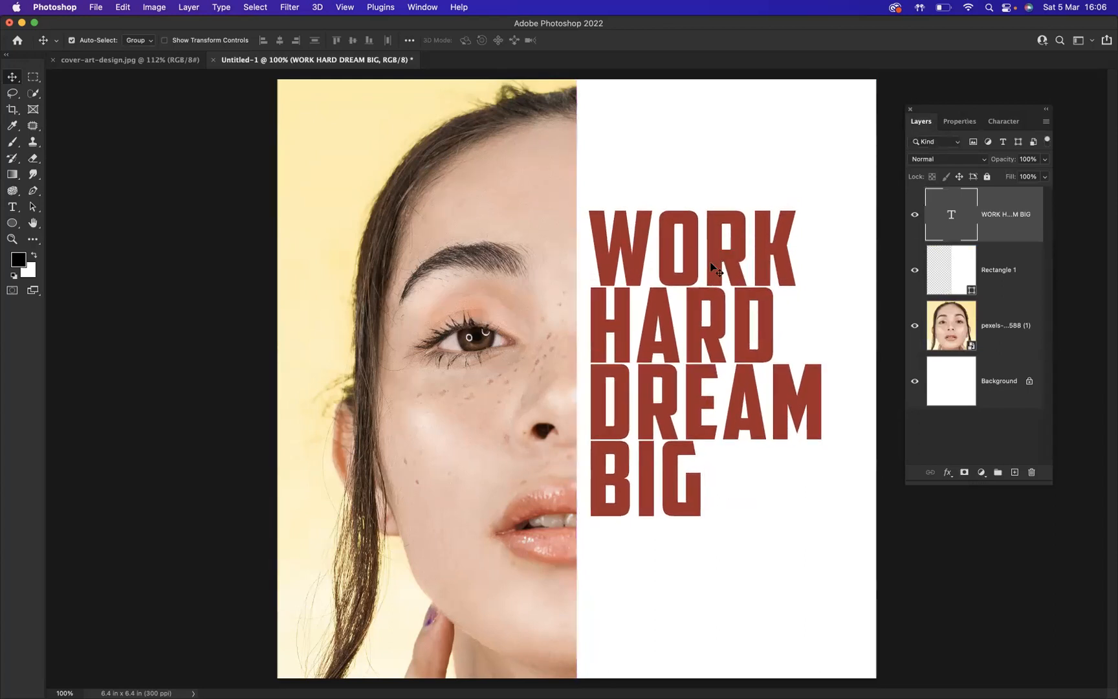
Step: Center the text vertically on the whole canvas and clear the selection
key(super+a)
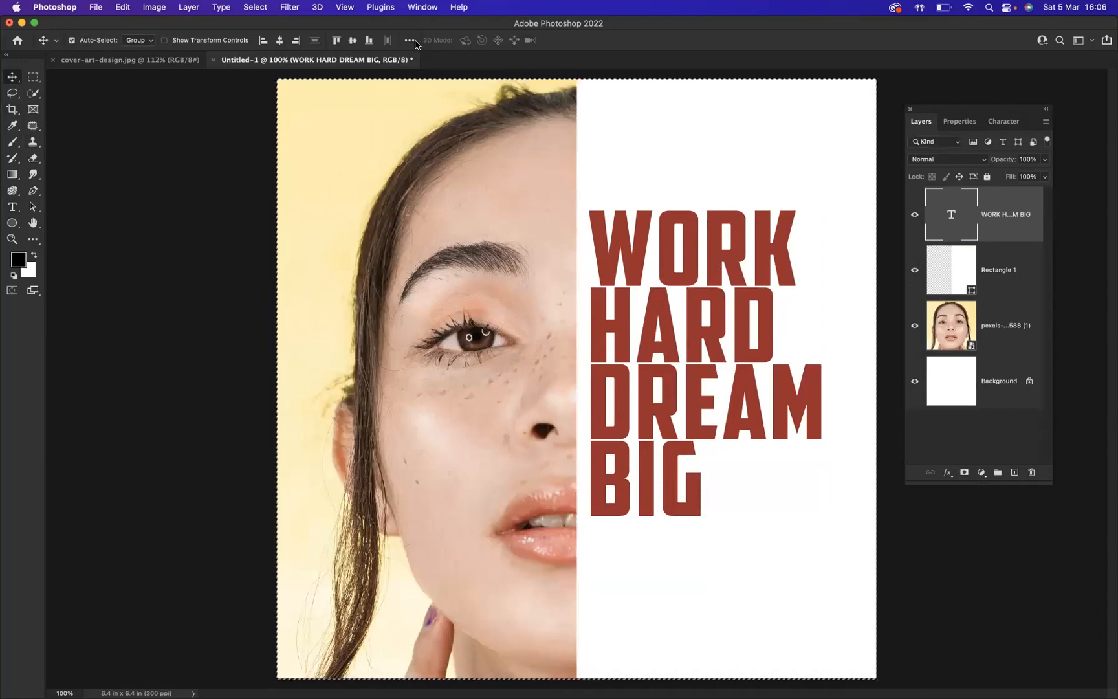
click(352, 41)
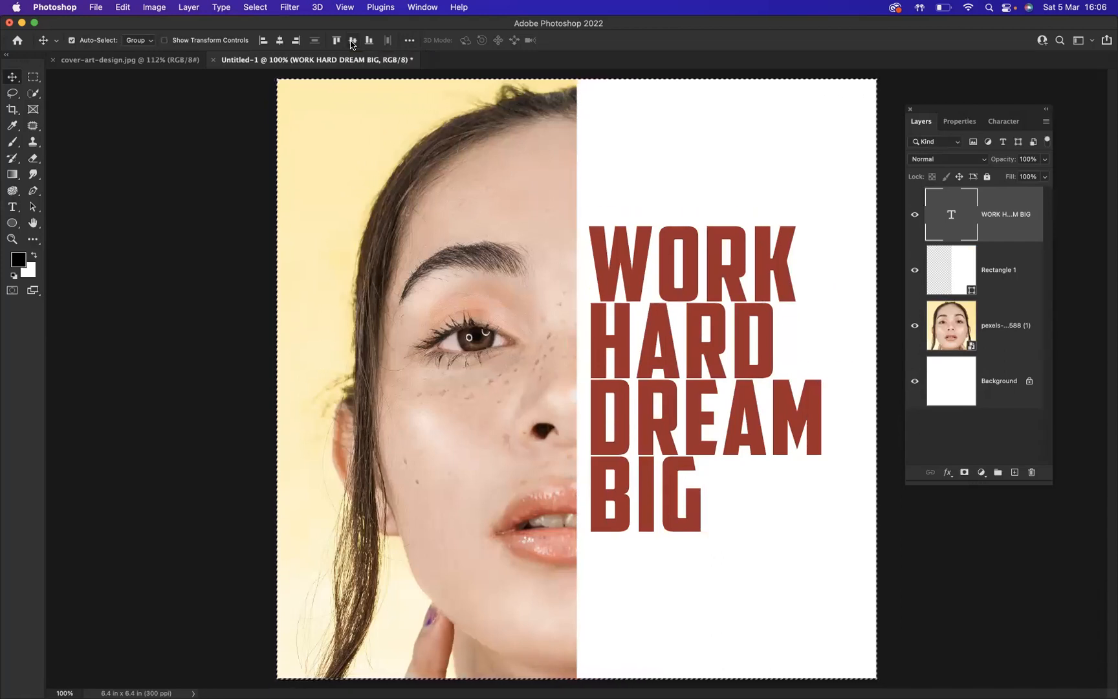
key(super+d)
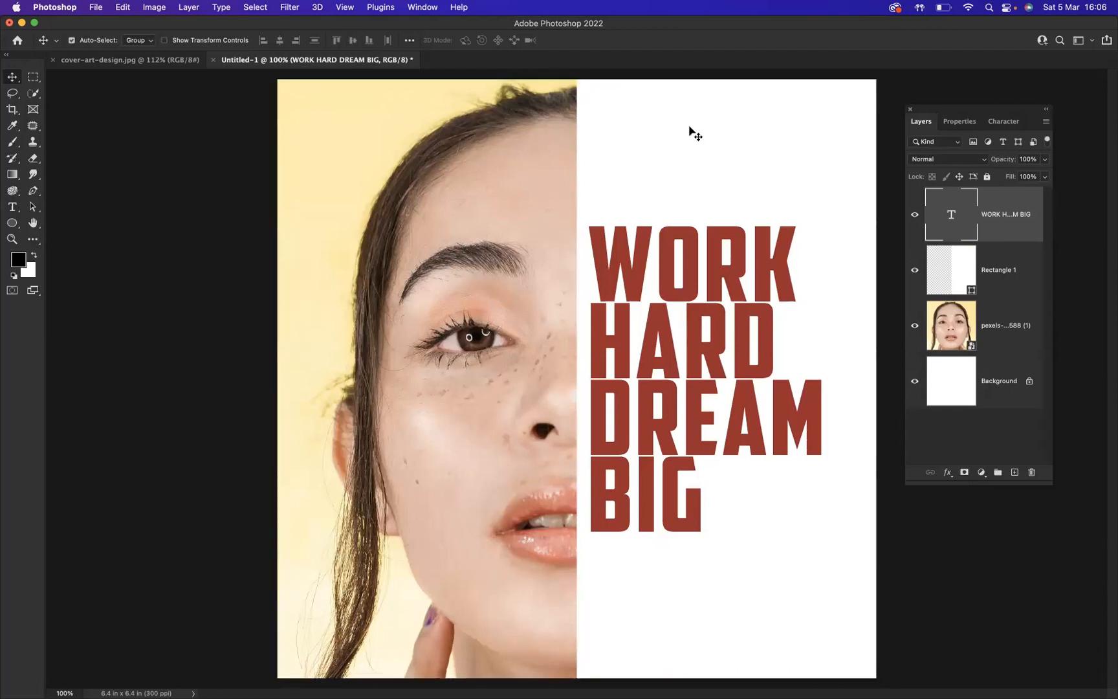
Step: Set the text layer's blending options to 0% fill opacity and Shallow knockout
double_click(1006, 202)
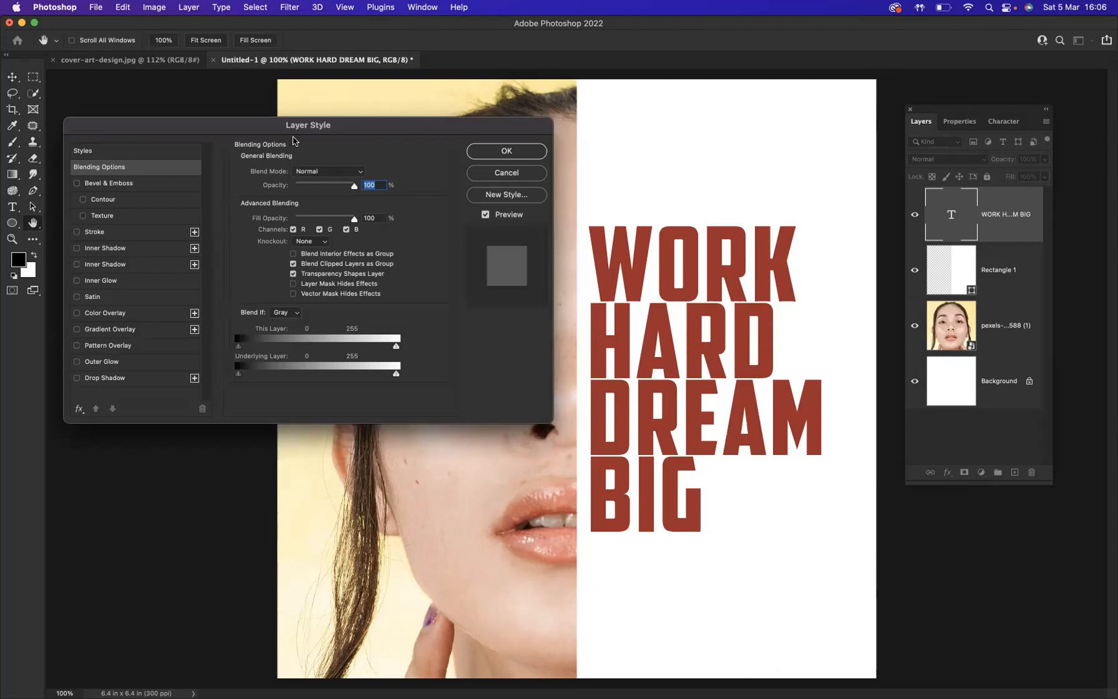
drag(324, 128, 339, 138)
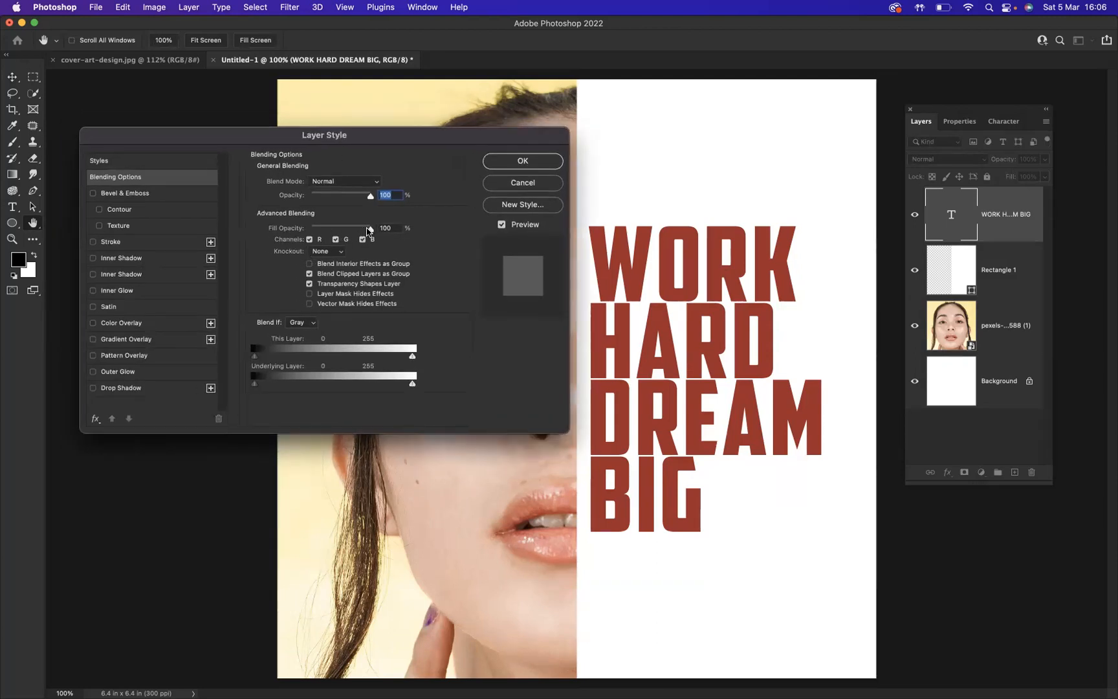
drag(370, 232, 310, 231)
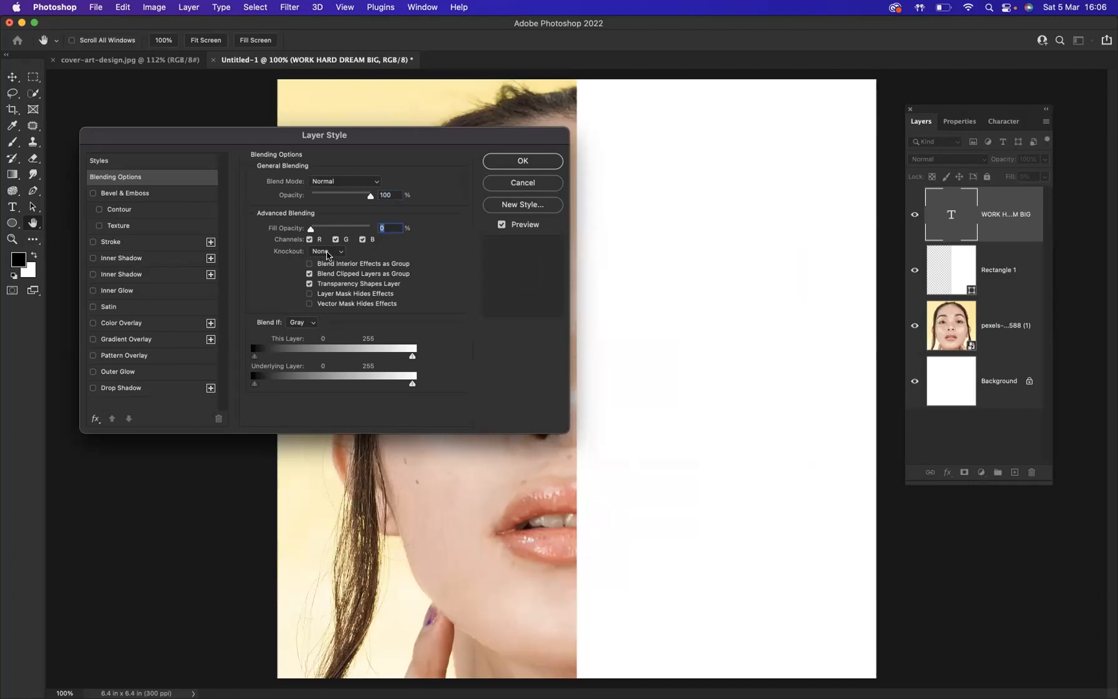
click(339, 253)
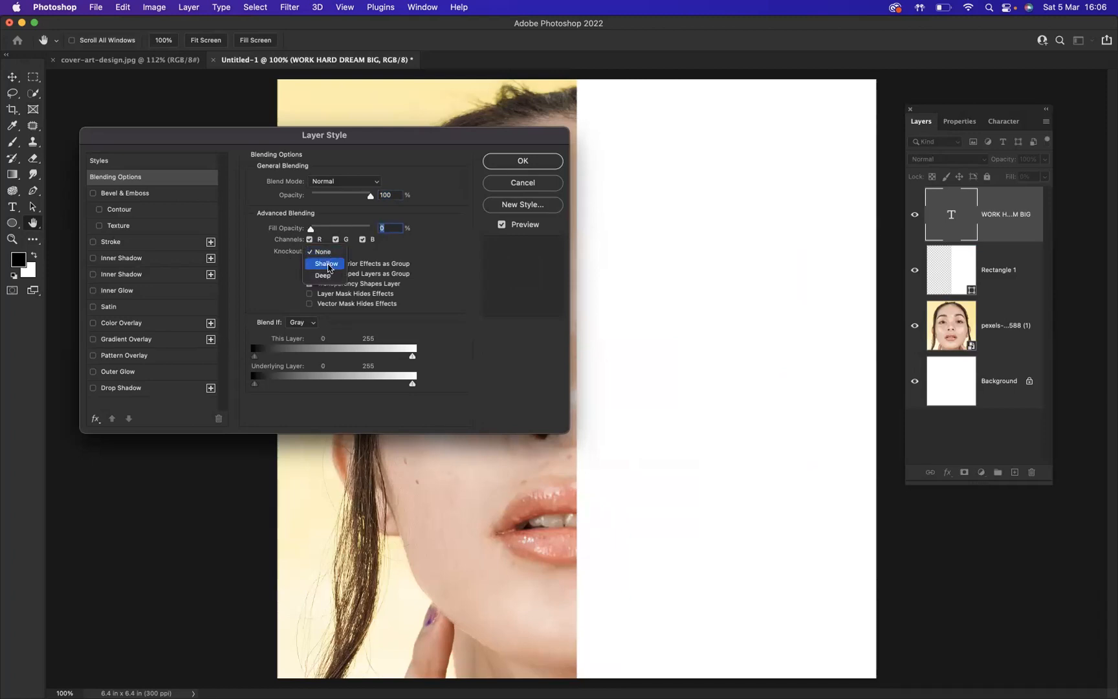
click(325, 264)
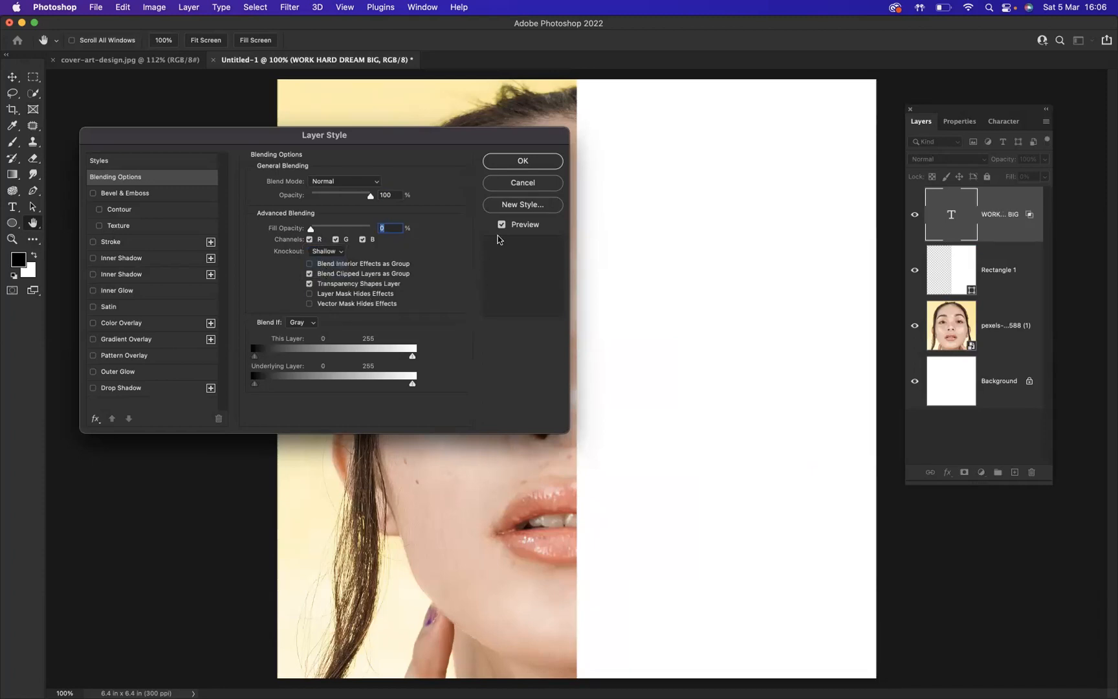
click(506, 165)
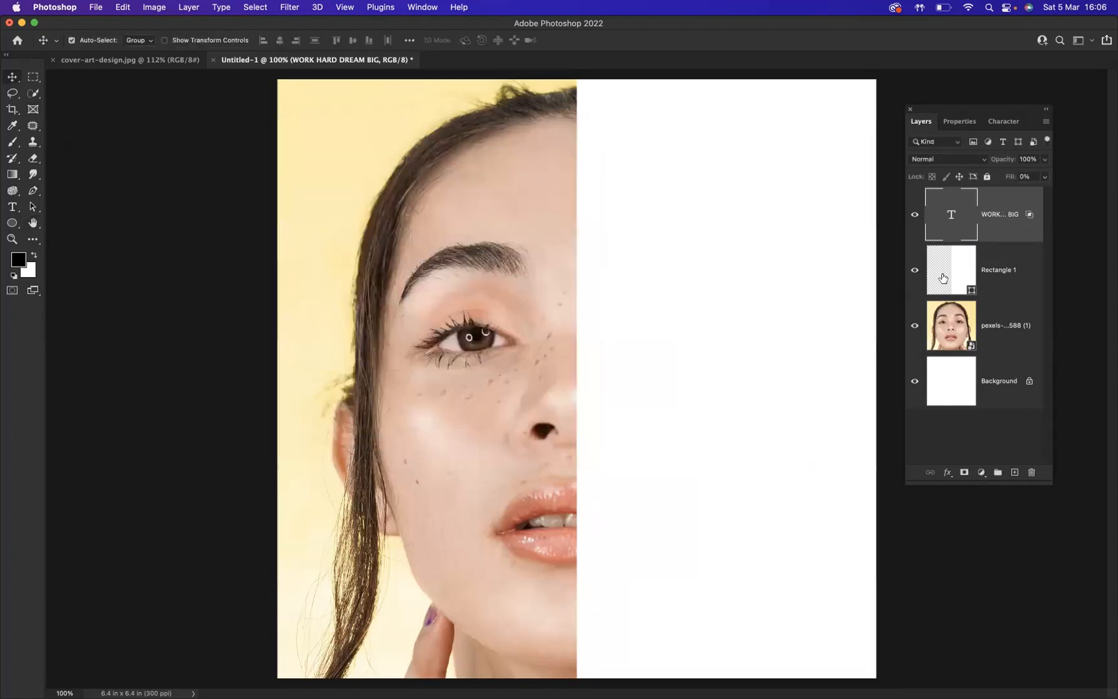
Step: Group the WORK HARD DREAM BIG text layer together with the white rectangle layer
shift+click(1028, 282)
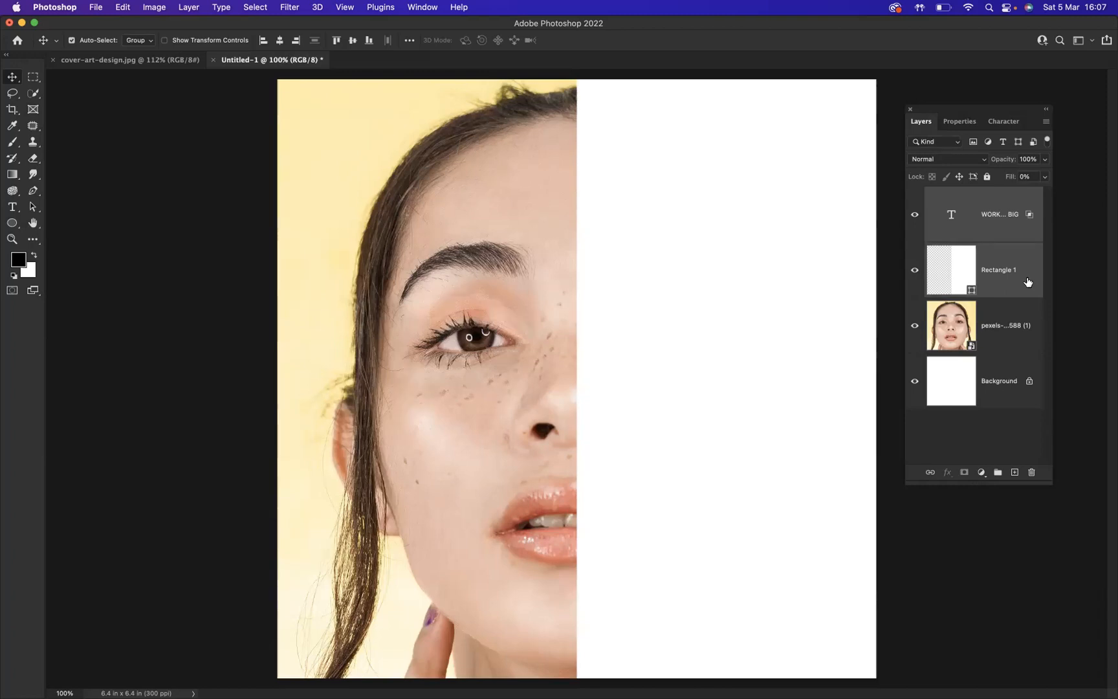
key(super+g)
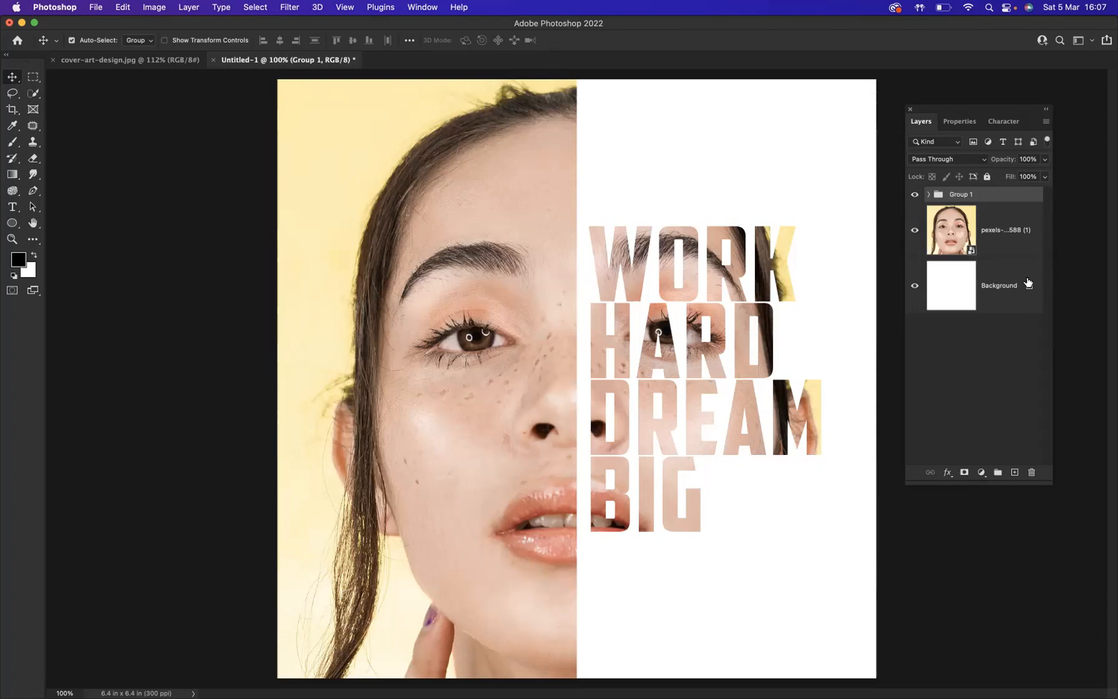
Step: Add a new guide layout to the canvas with 0.4 in margins on all four sides
click(343, 8)
click(383, 379)
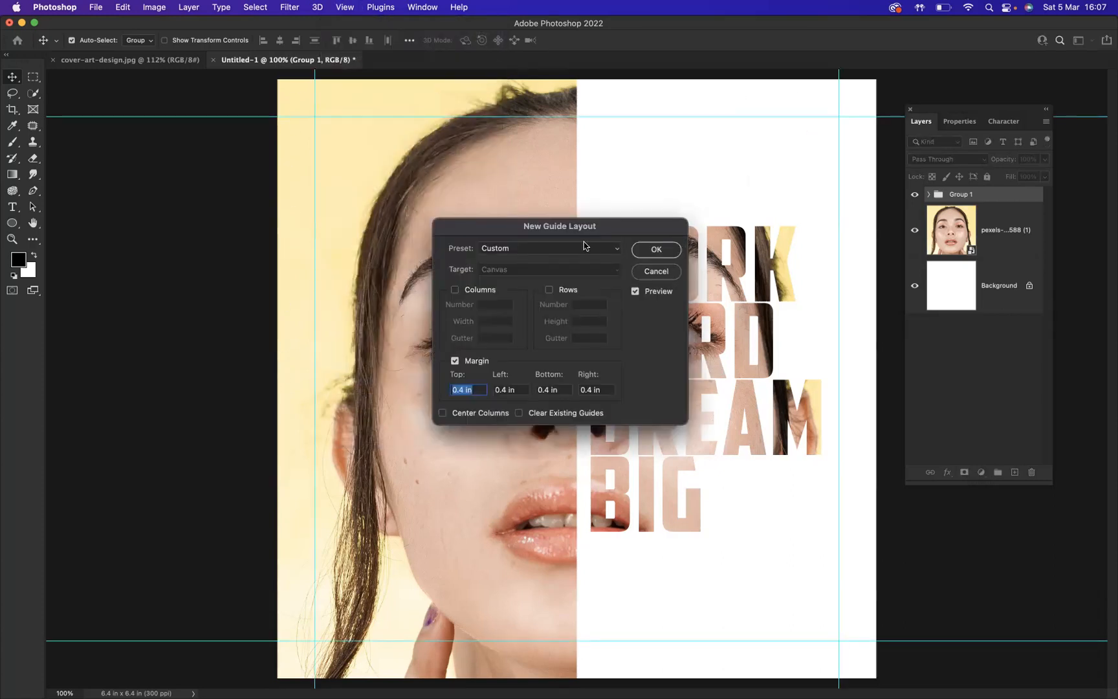
drag(543, 228, 286, 229)
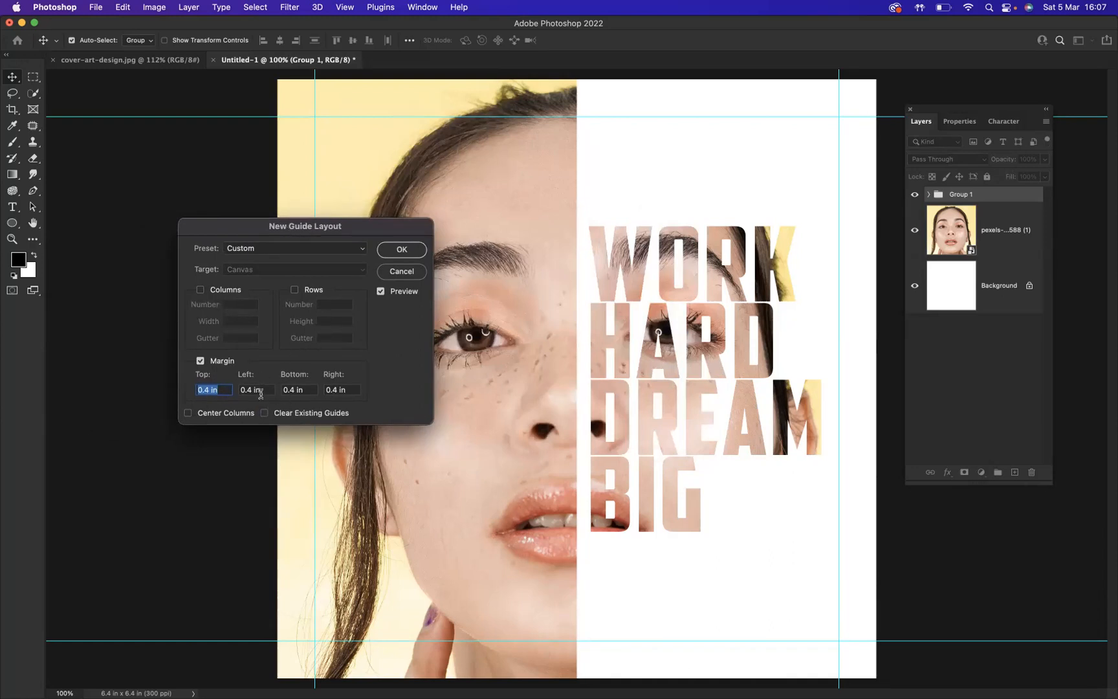
click(398, 251)
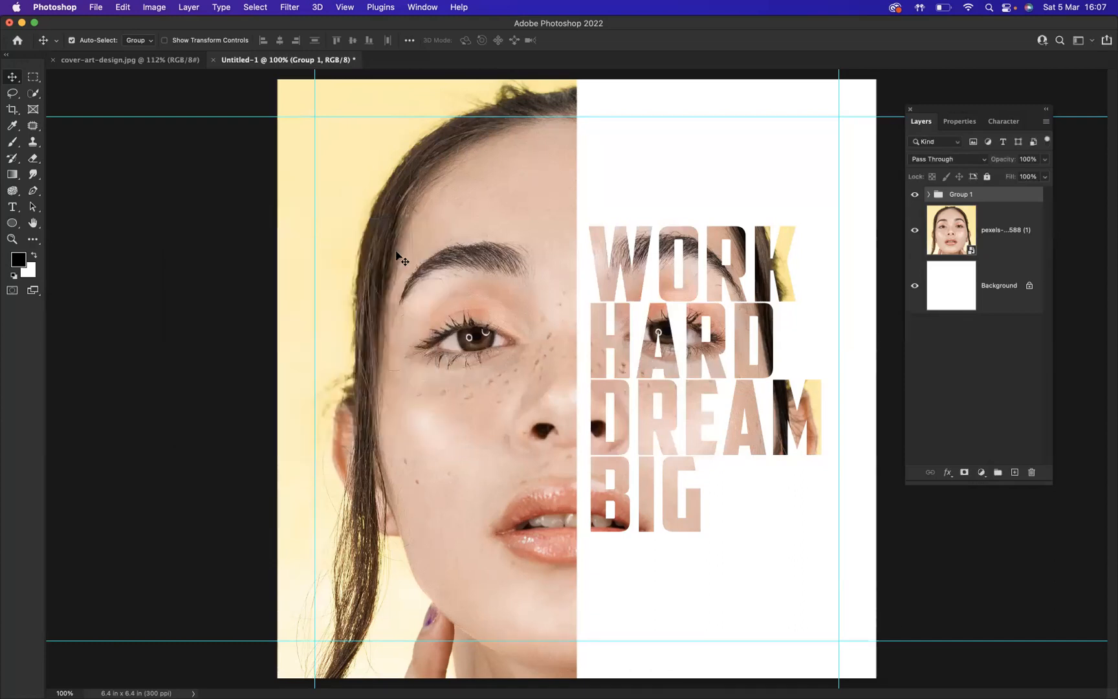
Step: Draw a 5.6 × 5.6 in rectangle shape along the margin guides and set all its corner radii to 0 px
click(35, 241)
click(61, 257)
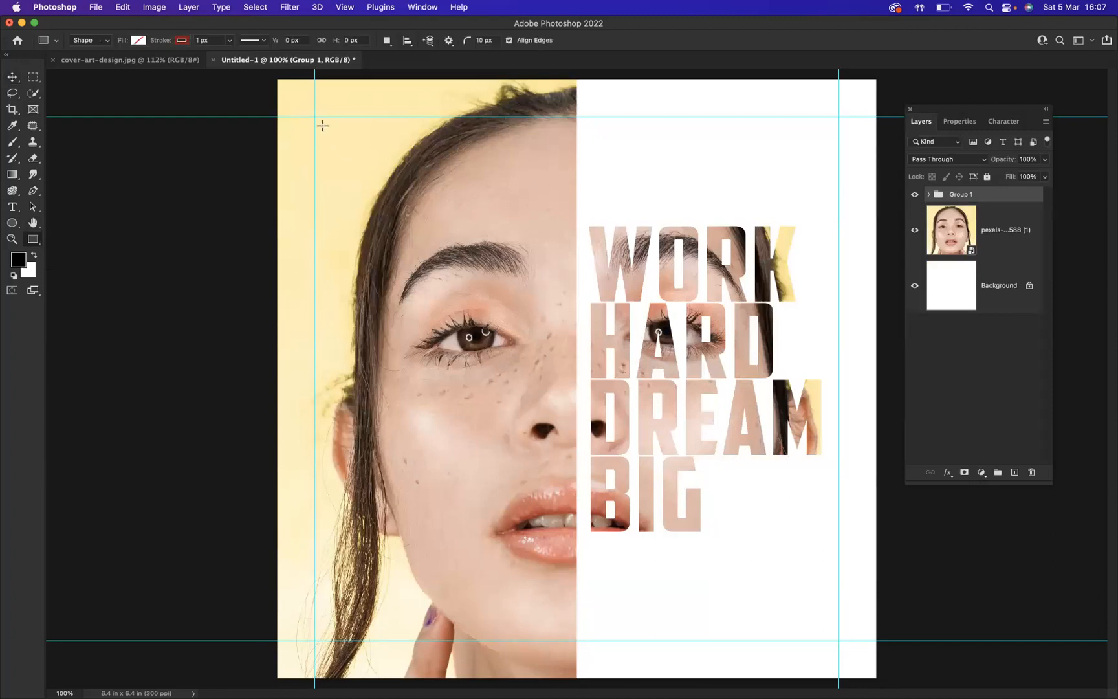
drag(315, 117, 841, 642)
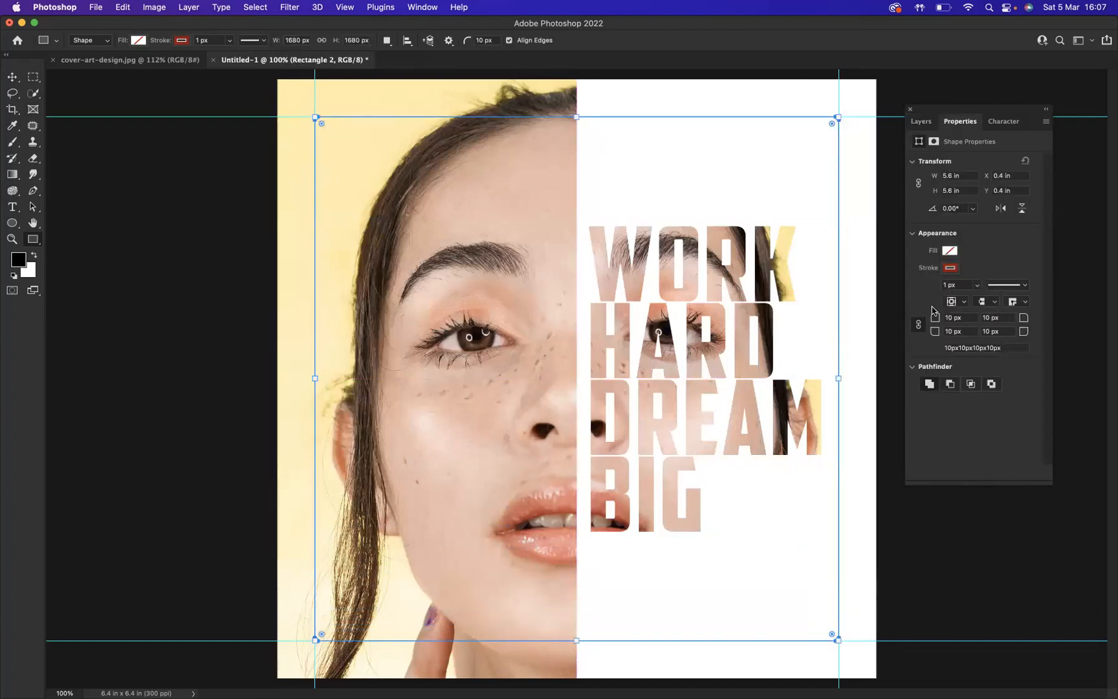
drag(935, 321, 901, 322)
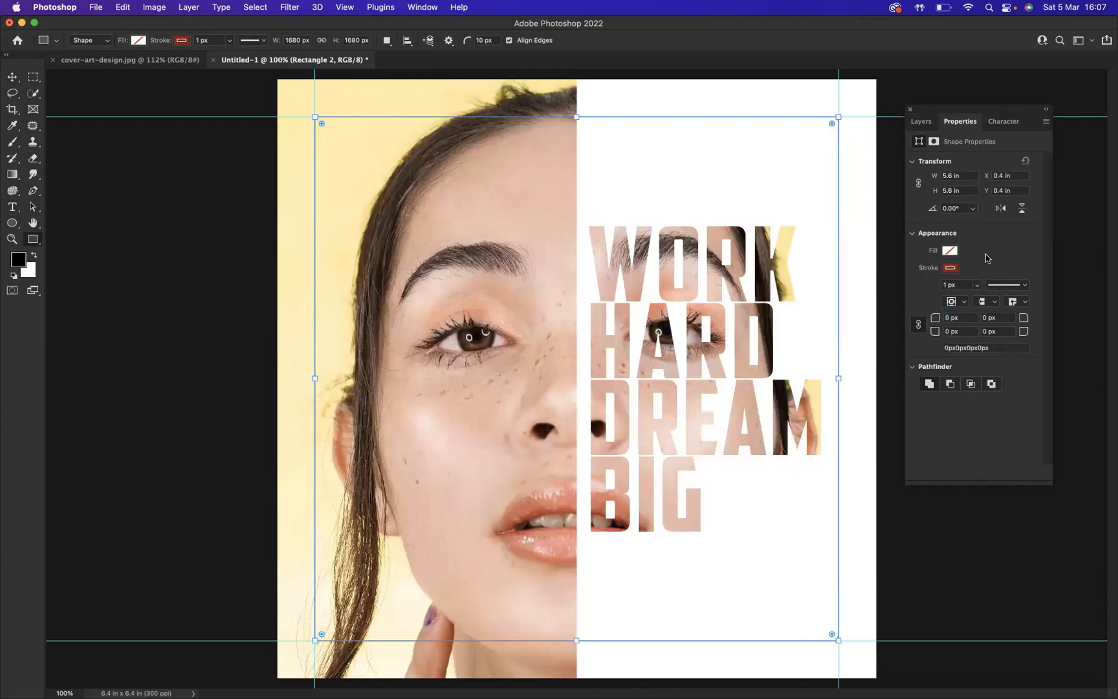
Step: Give the margin rectangle a white stroke and set the stroke width to 26.52 px
click(949, 268)
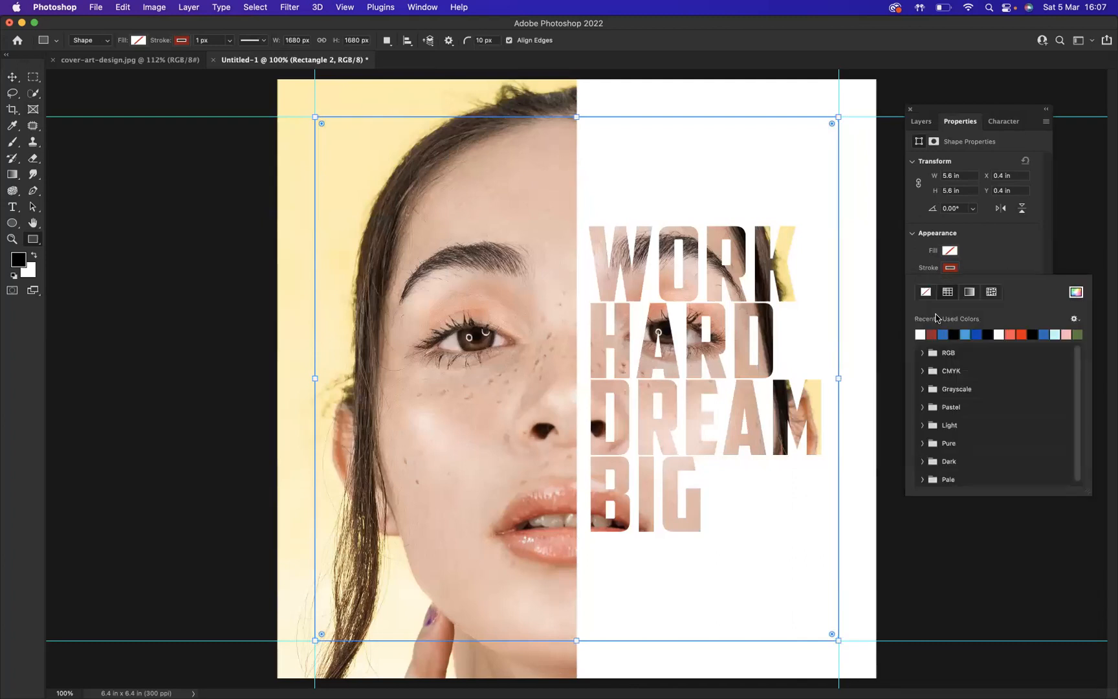
click(920, 335)
click(1000, 235)
click(977, 286)
drag(968, 301, 982, 301)
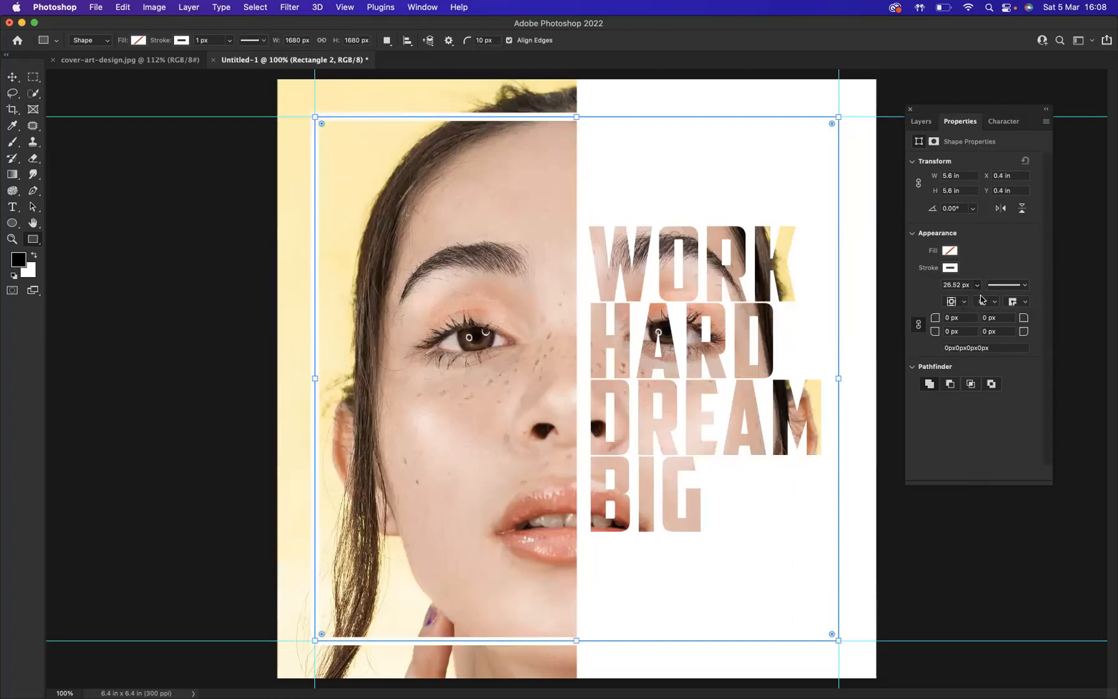
Step: Try the outside and inside stroke alignments on the white frame, and return the stroke to center alignment
click(967, 302)
click(963, 313)
click(959, 304)
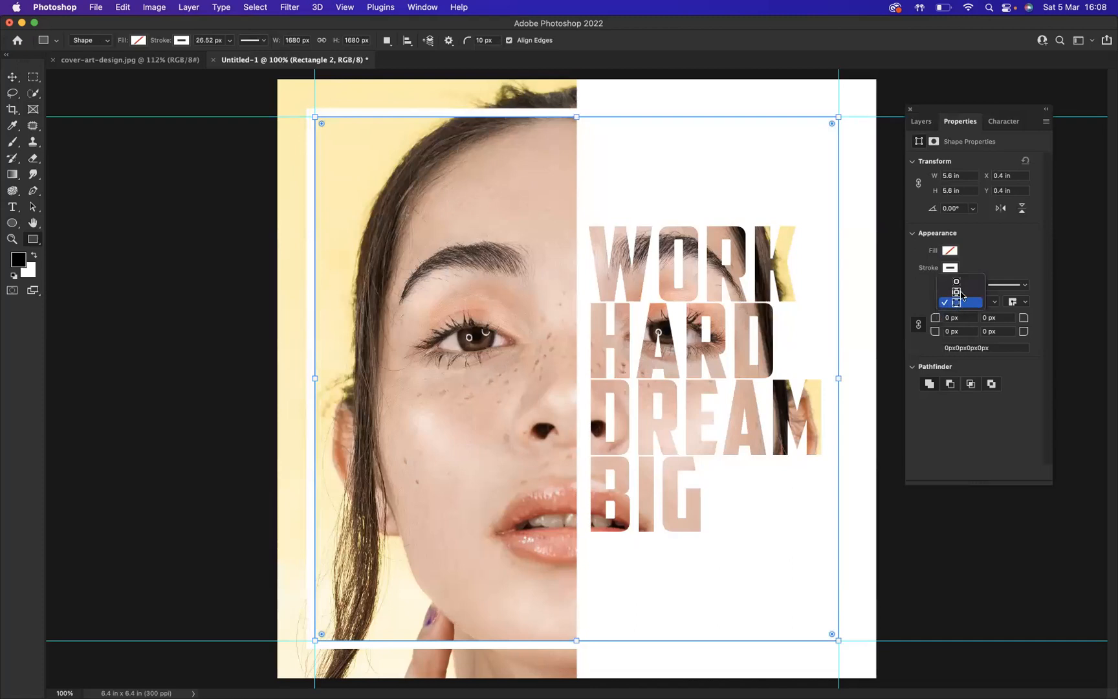
click(959, 282)
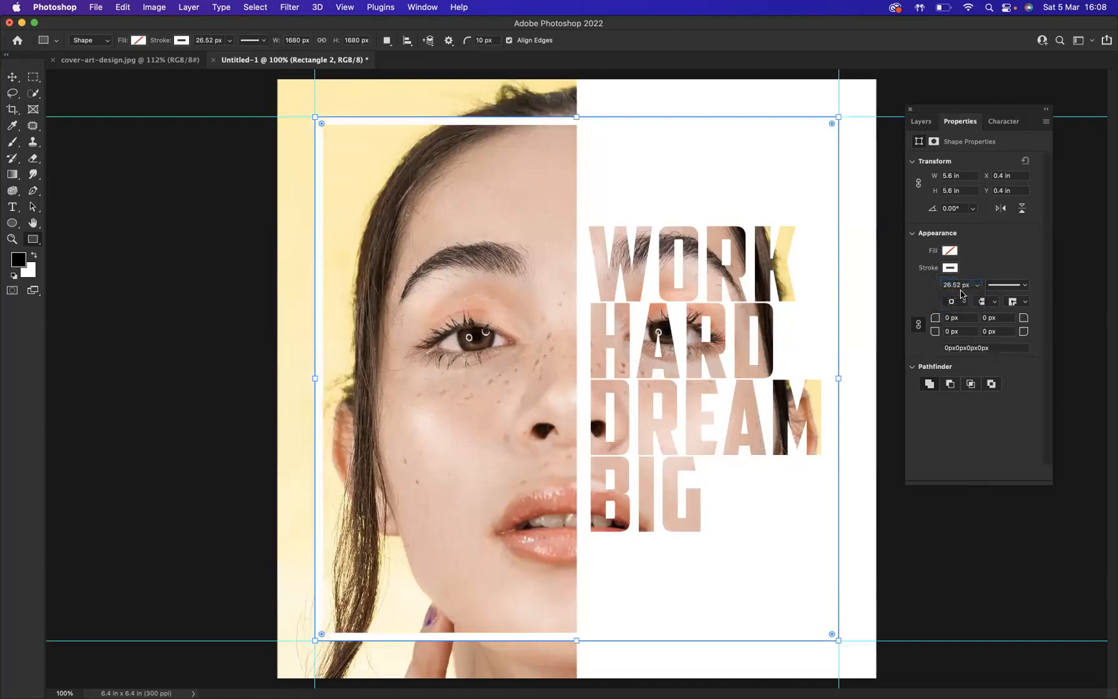
click(960, 302)
click(957, 313)
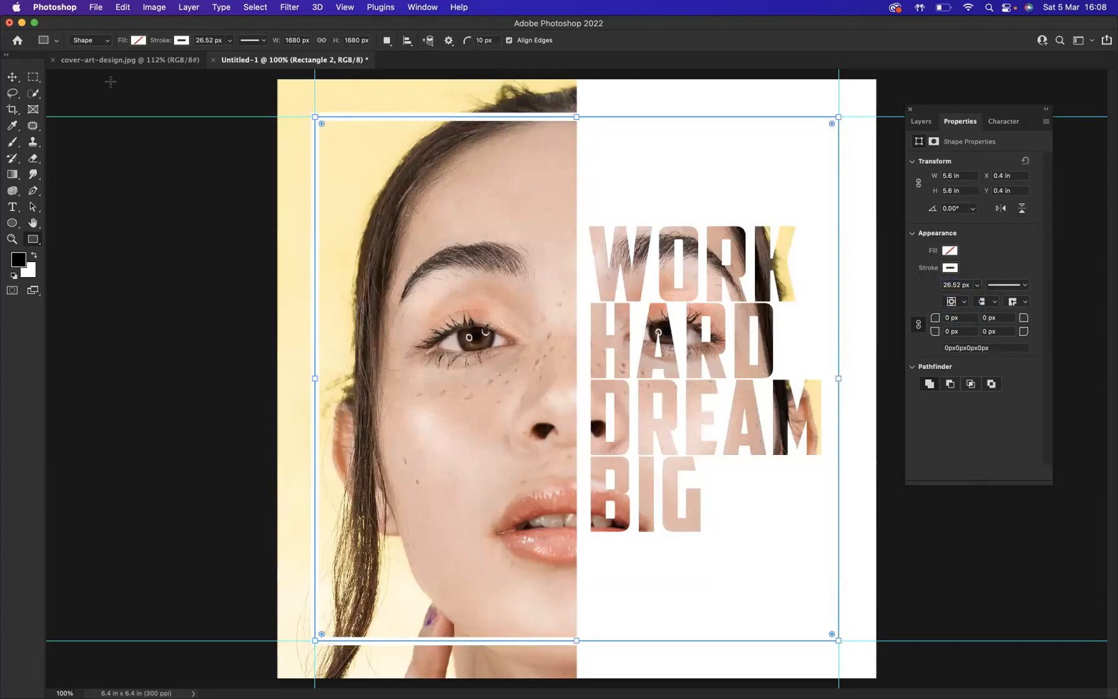
Step: Deselect the white frame with the Move tool and hide the guides
click(13, 78)
click(214, 194)
key(super+semicolon)
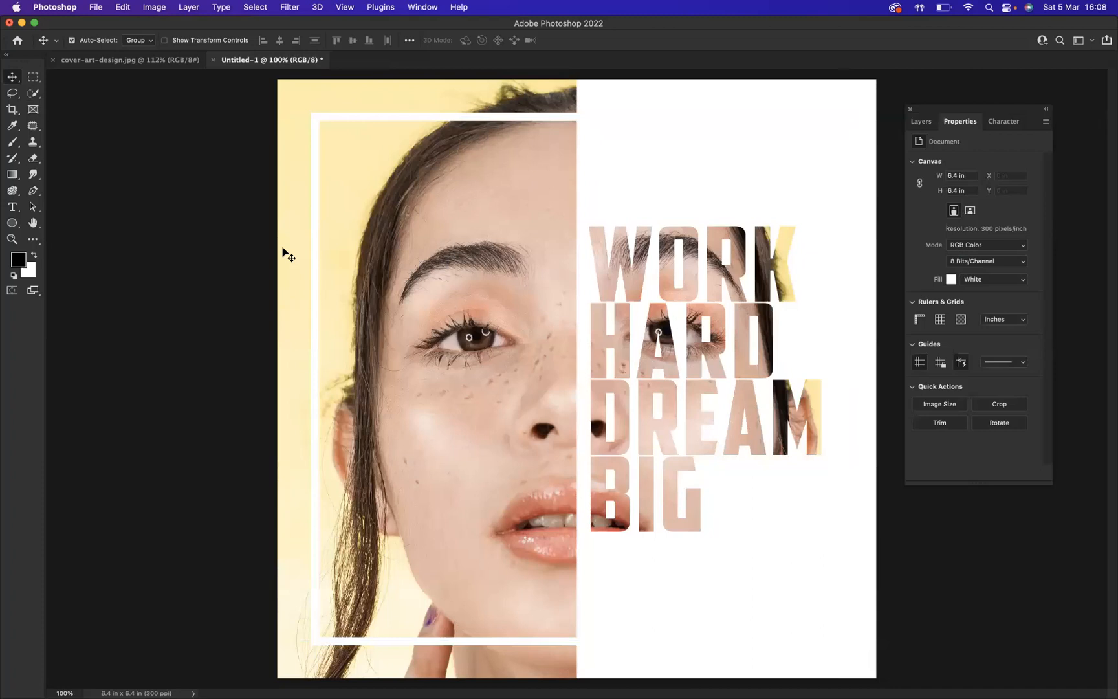